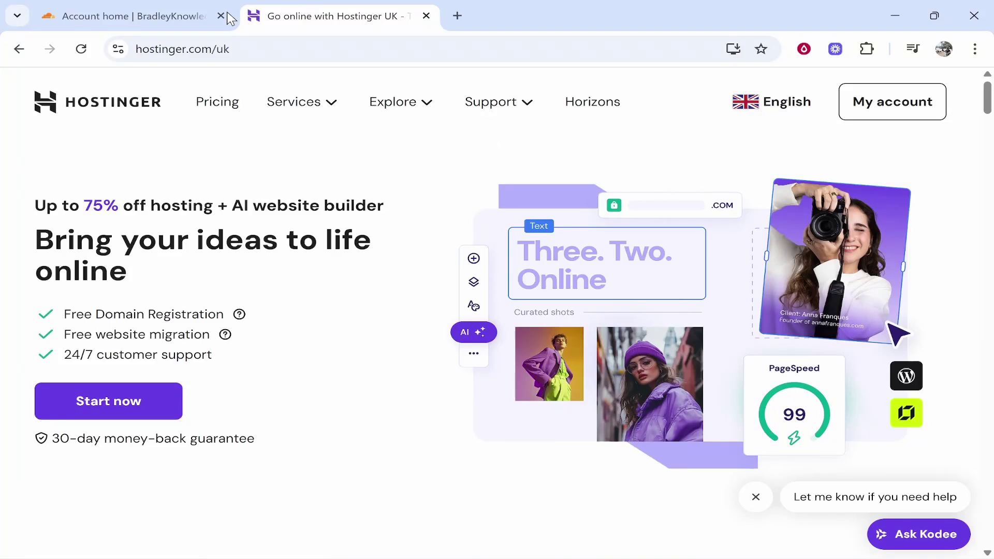
- From the Cloudflare account home, go to Workers & Pages under Compute (Workers)
{"action": "left_click", "coordinate": [175, 11]}
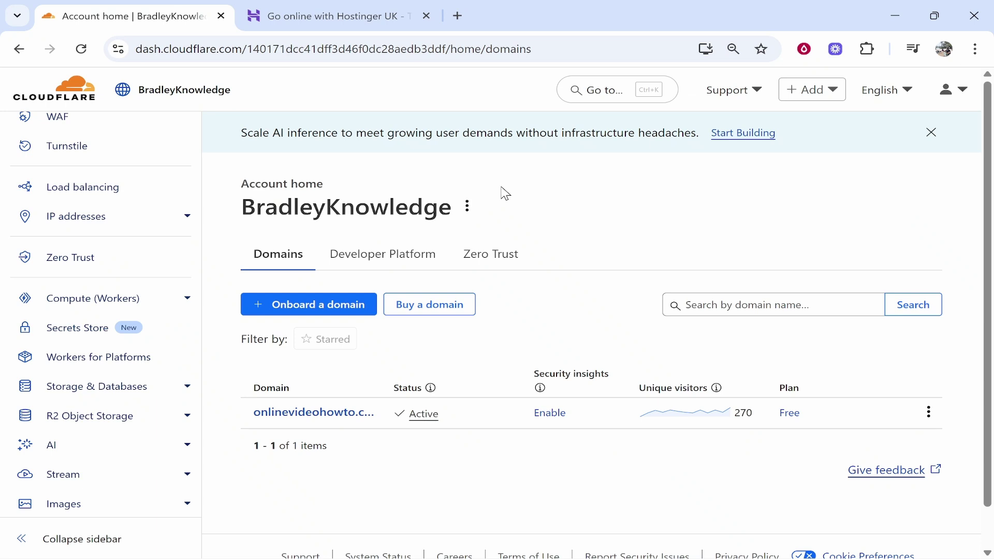
{"action": "scroll", "coordinate": [83, 207], "scroll_direction": "up", "scroll_amount": 5}
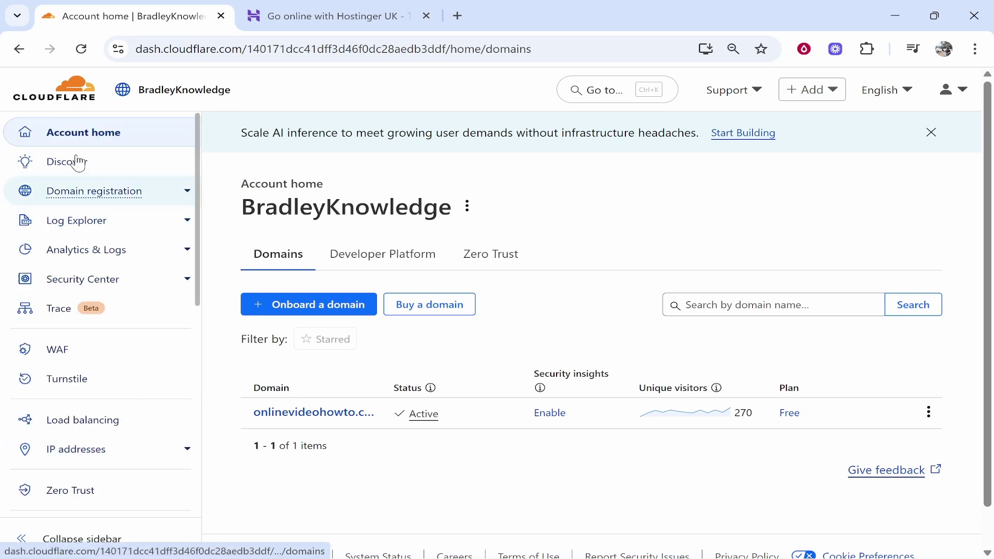
{"action": "left_click", "coordinate": [76, 102]}
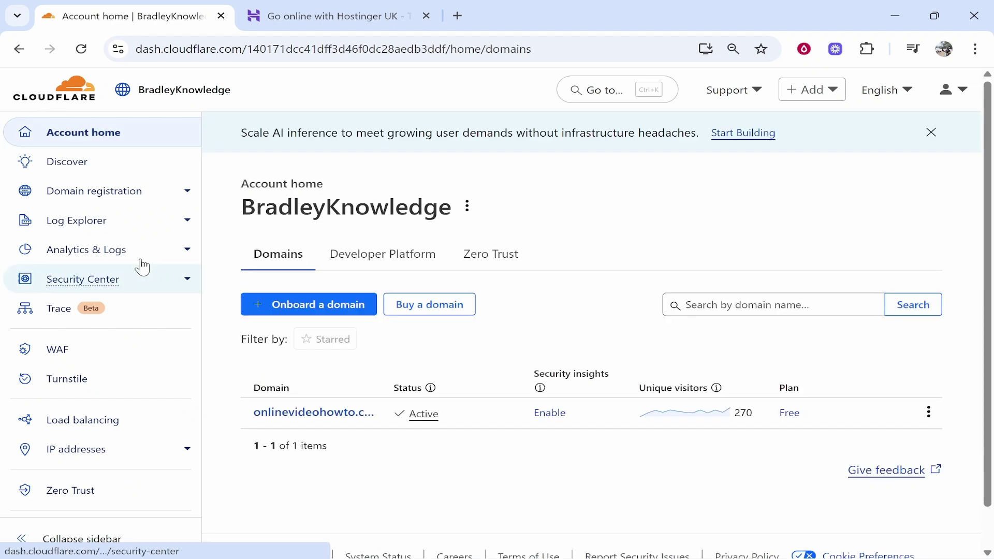
{"action": "scroll", "coordinate": [157, 235], "scroll_direction": "down", "scroll_amount": 5}
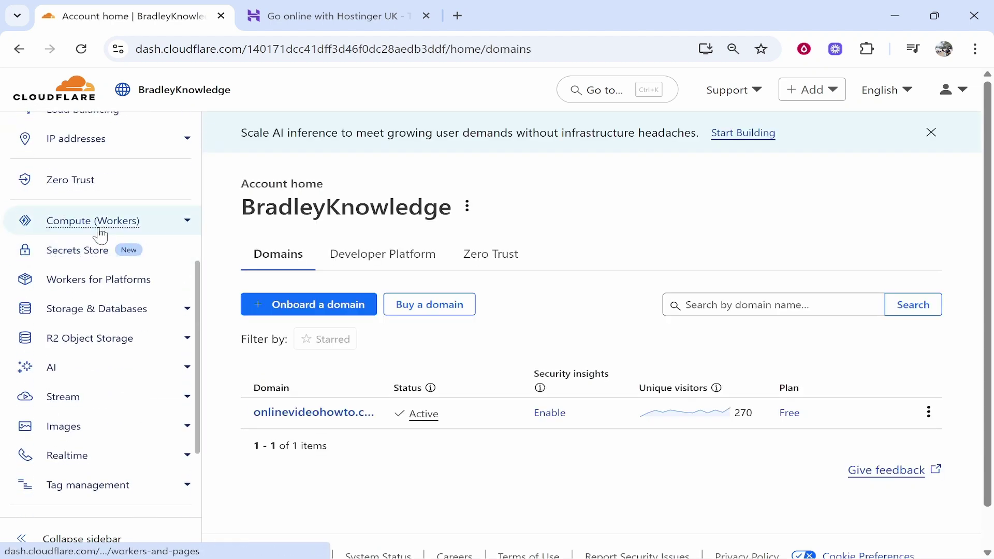
{"action": "left_click", "coordinate": [184, 221]}
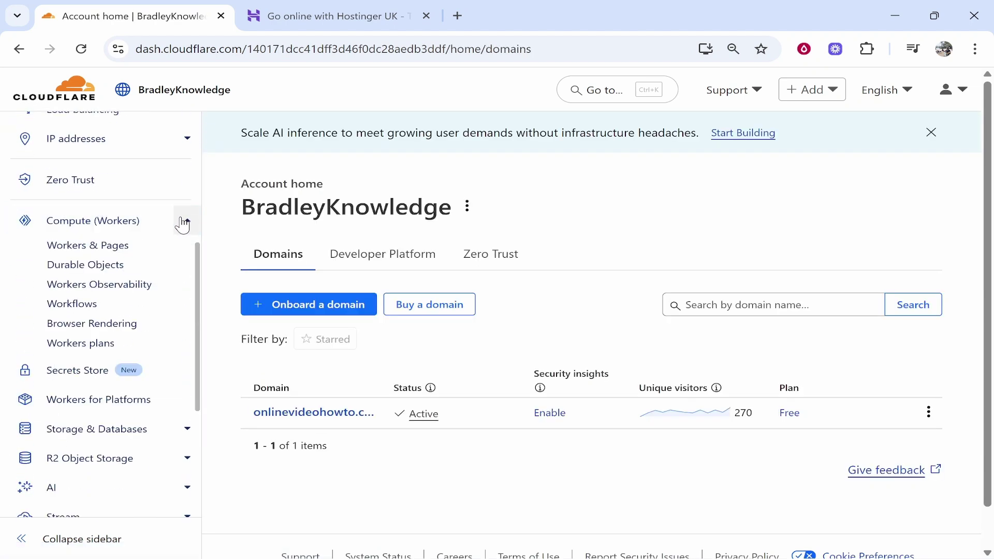
{"action": "left_click", "coordinate": [64, 246]}
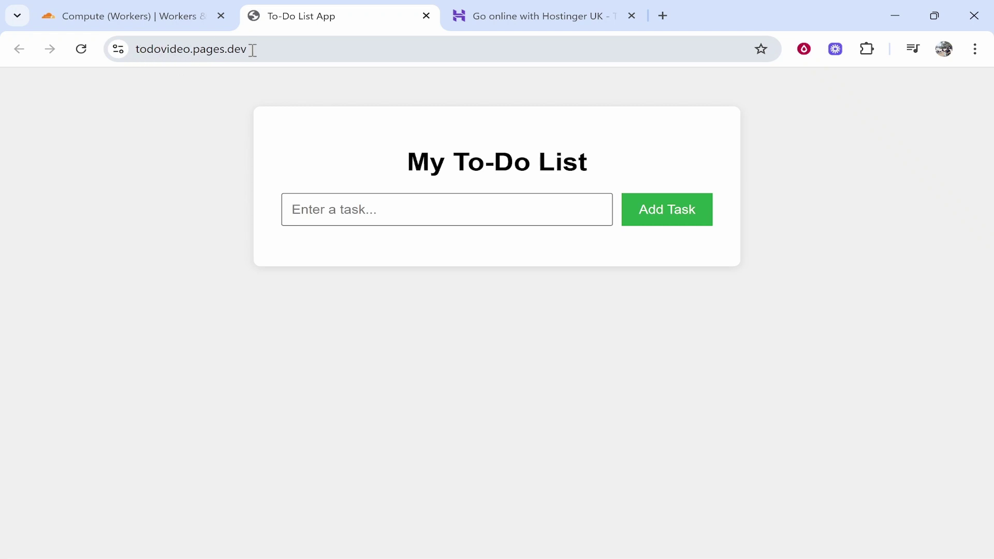
- Check the live todovideo To-Do List site, then move over to the Hostinger tab
{"action": "left_click", "coordinate": [492, 8]}
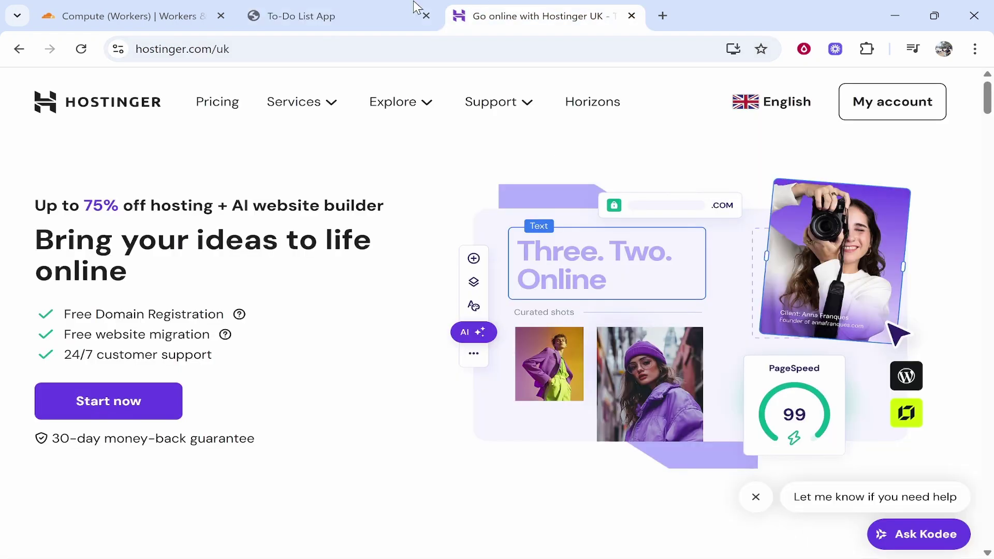
{"action": "left_click", "coordinate": [374, 7]}
{"action": "left_click", "coordinate": [197, 15]}
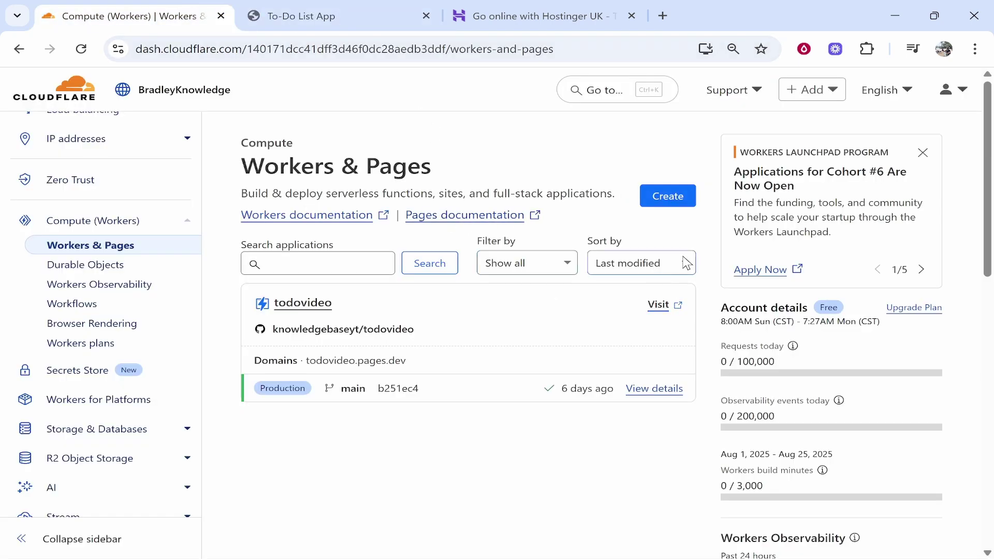
{"action": "left_click", "coordinate": [511, 20]}
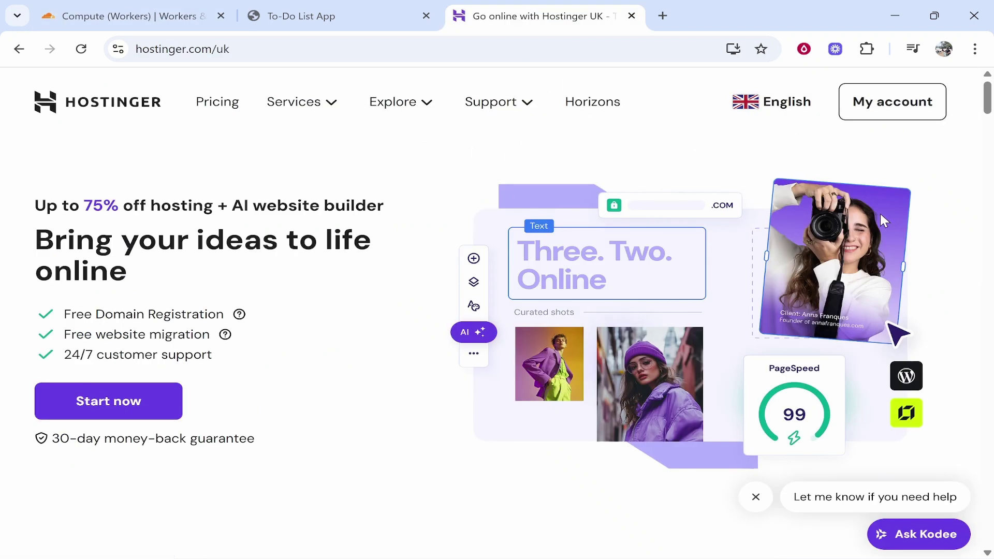
- Open knowledgebaseonline.com from the Hostinger domain portfolio and copy its domain name
{"action": "left_click", "coordinate": [905, 117]}
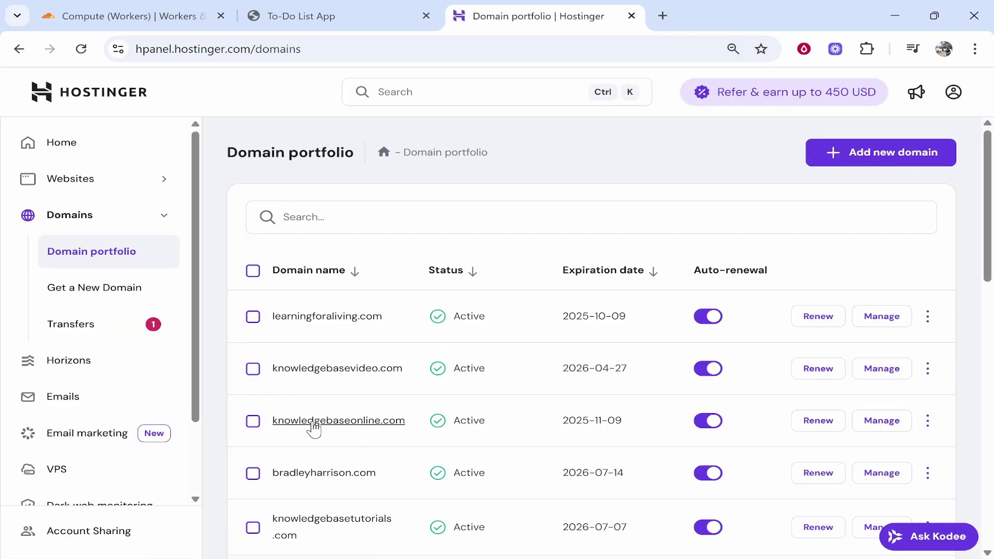
{"action": "left_click", "coordinate": [291, 424]}
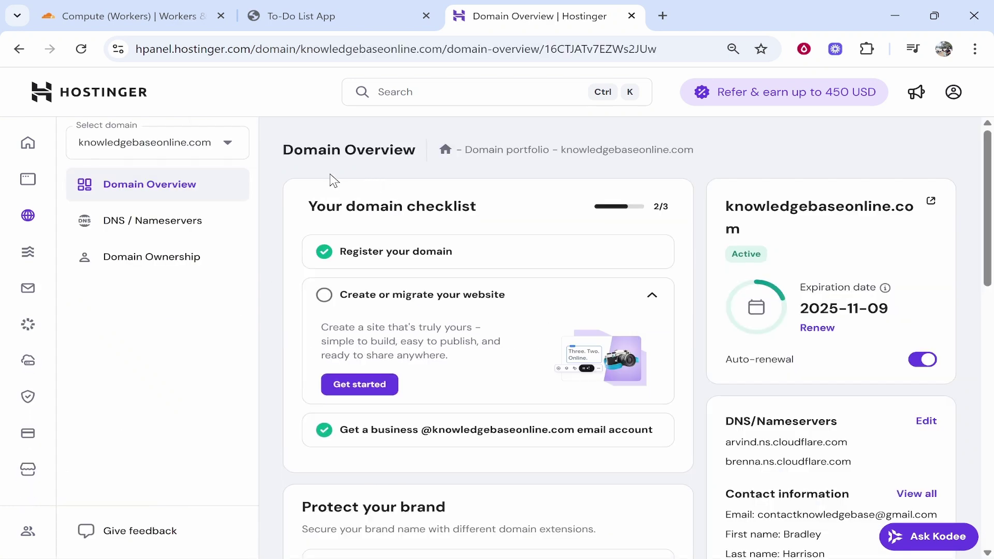
{"action": "left_click_drag", "start_coordinate": [713, 155], "coordinate": [564, 155]}
{"action": "right_click", "coordinate": [581, 150]}
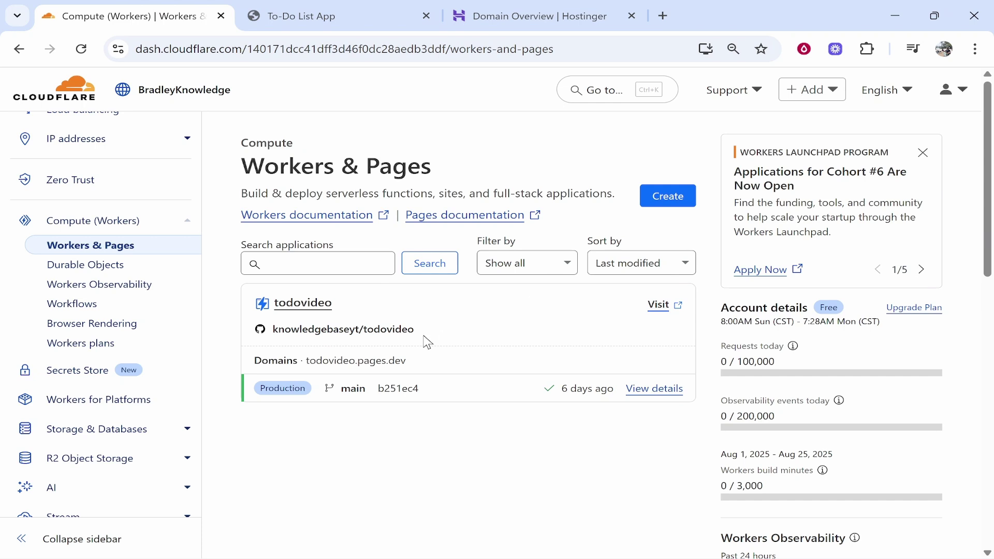
- Open the todovideo Pages project's Custom domains section
{"action": "left_click", "coordinate": [304, 304]}
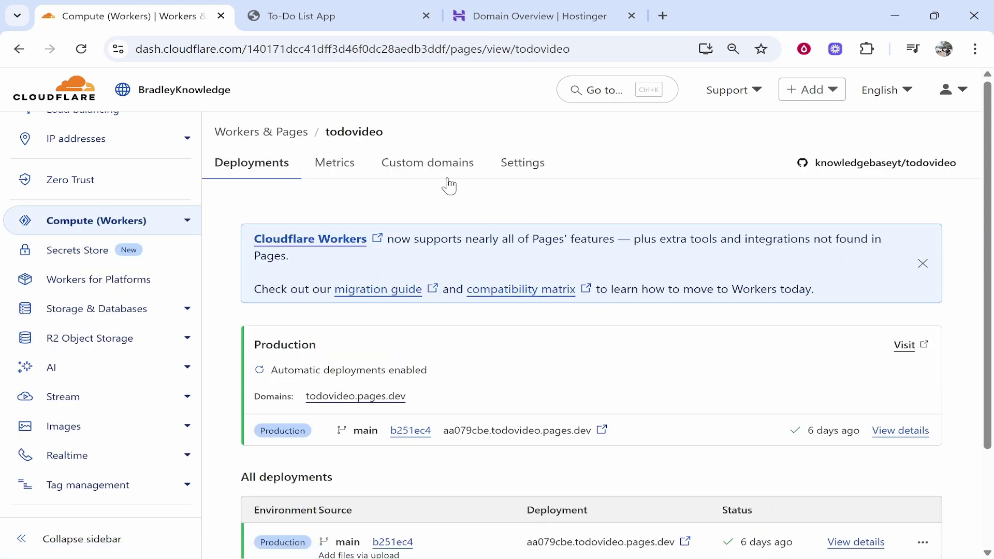
{"action": "left_click", "coordinate": [417, 169]}
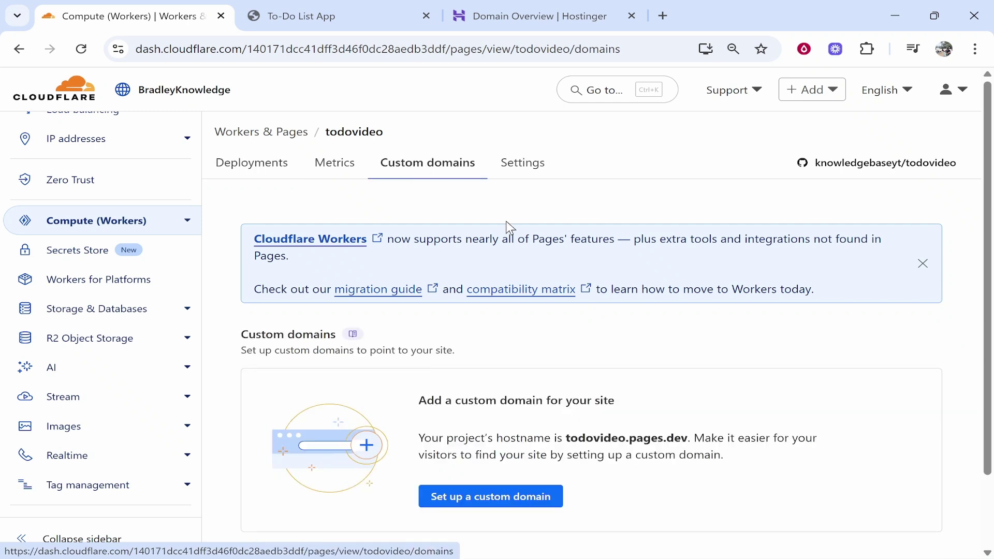
{"action": "scroll", "coordinate": [439, 348], "scroll_direction": "down", "scroll_amount": 2}
{"action": "left_click_drag", "start_coordinate": [422, 324], "coordinate": [623, 326]}
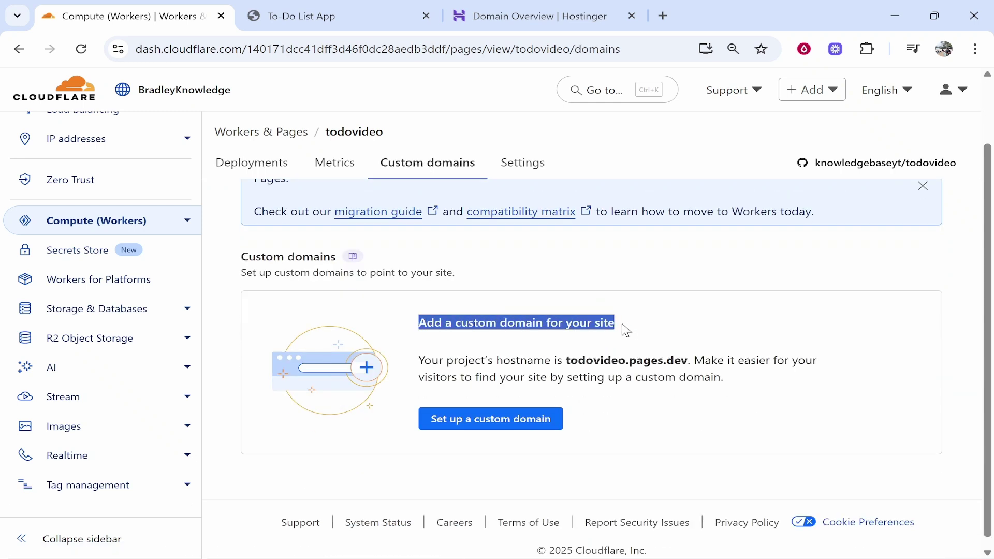
{"action": "left_click", "coordinate": [621, 324]}
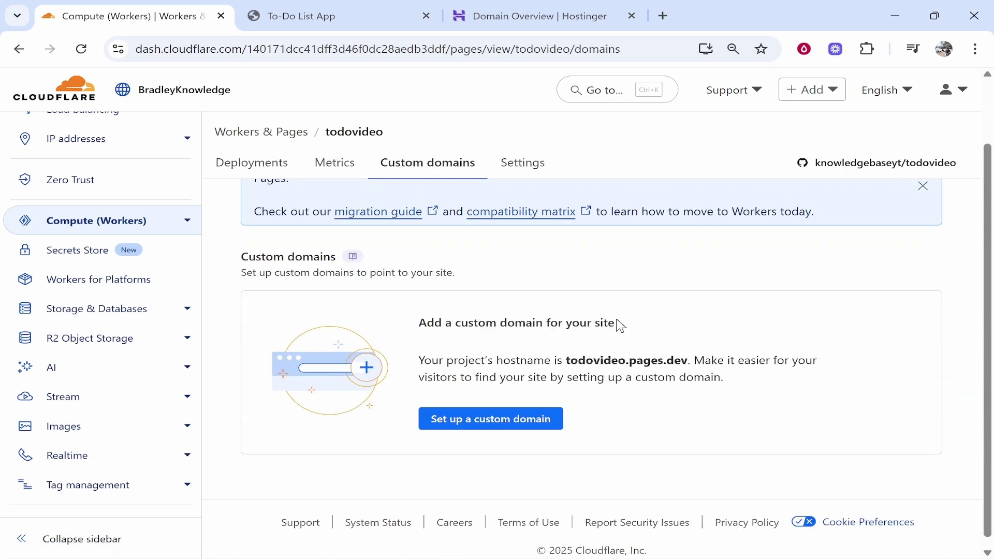
- Paste knowledgebaseonline.com as the custom domain, continue, and begin the DNS transfer
{"action": "left_click", "coordinate": [499, 424]}
{"action": "right_click", "coordinate": [356, 405]}
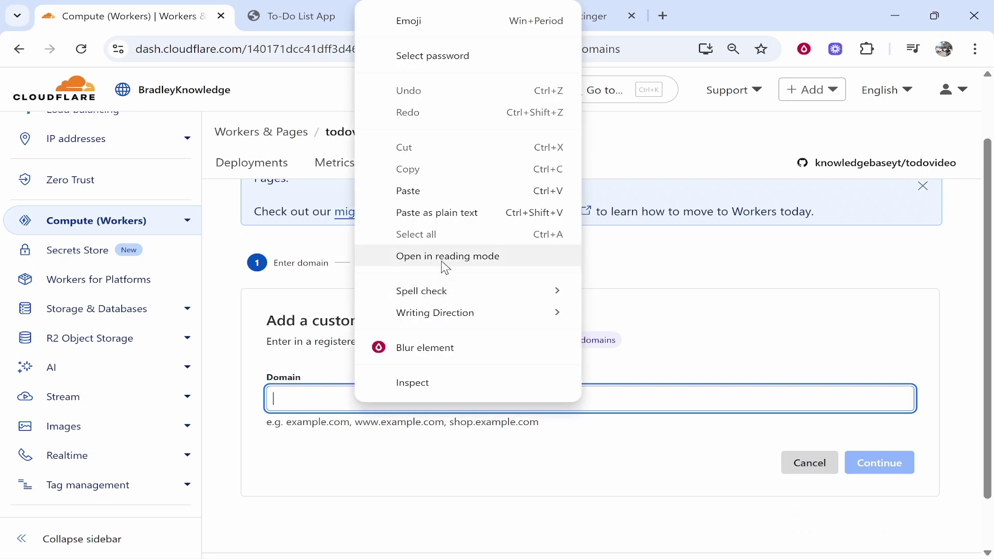
{"action": "left_click", "coordinate": [408, 192]}
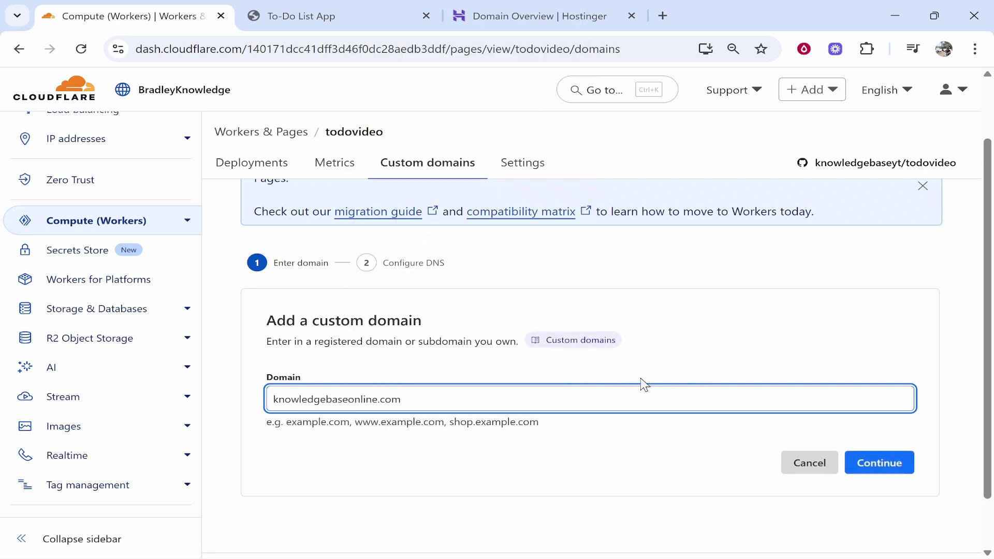
{"action": "left_click", "coordinate": [891, 463]}
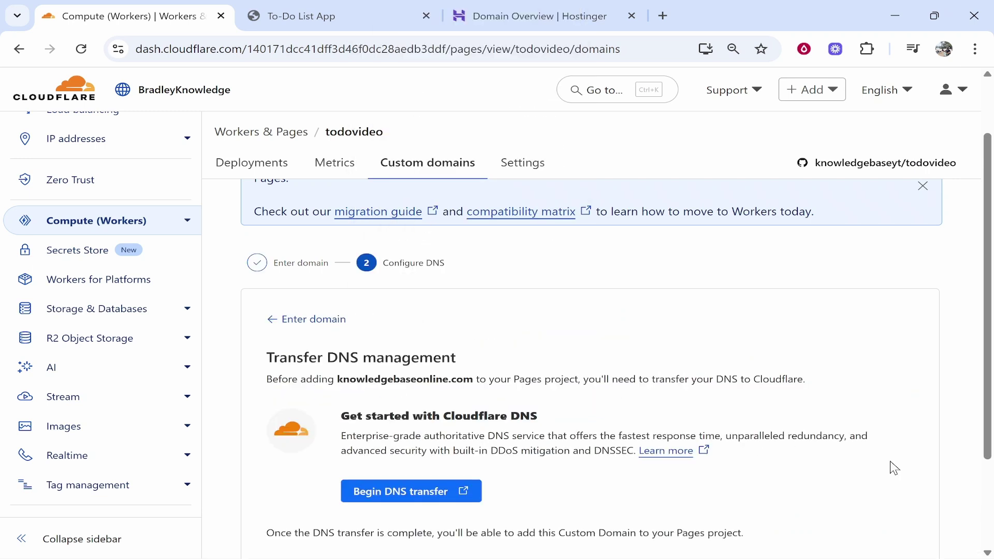
{"action": "scroll", "coordinate": [411, 353], "scroll_direction": "down", "scroll_amount": 1}
{"action": "left_click_drag", "start_coordinate": [341, 343], "coordinate": [548, 340]}
{"action": "left_click", "coordinate": [550, 342]}
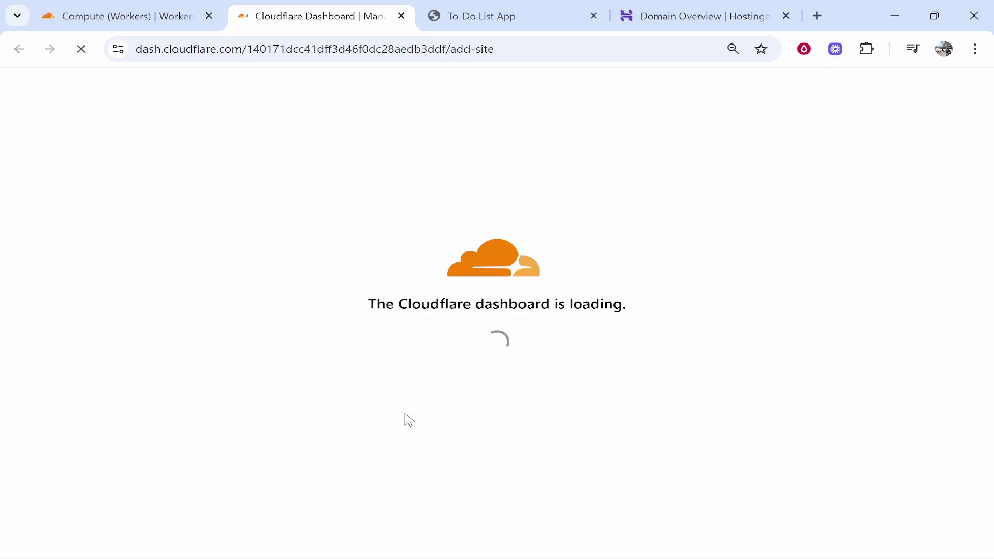
- Add knowledgebaseonline.com as a site using Quick scan and select the Free plan
{"action": "left_click_drag", "start_coordinate": [367, 310], "coordinate": [683, 306]}
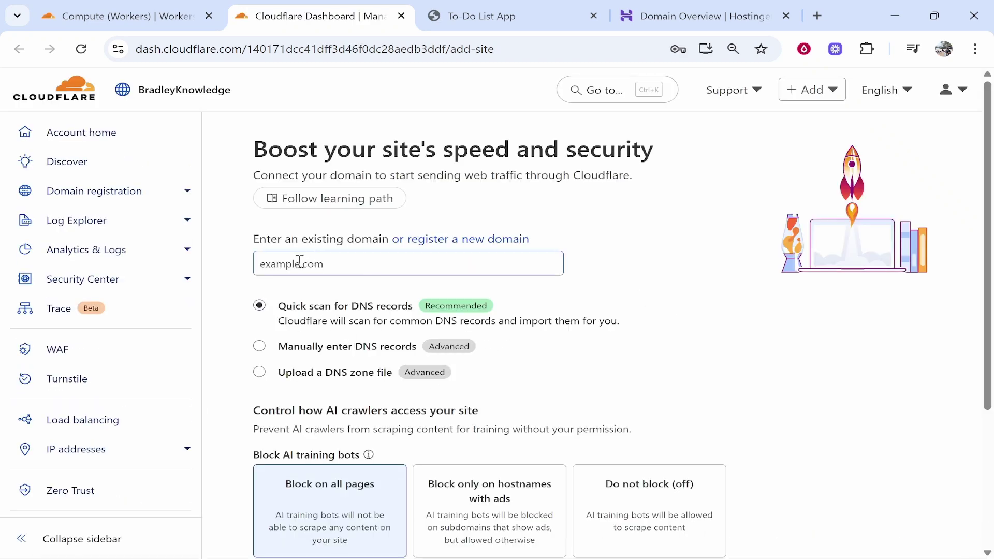
{"action": "left_click", "coordinate": [304, 263]}
{"action": "key", "text": "ctrl+v"}
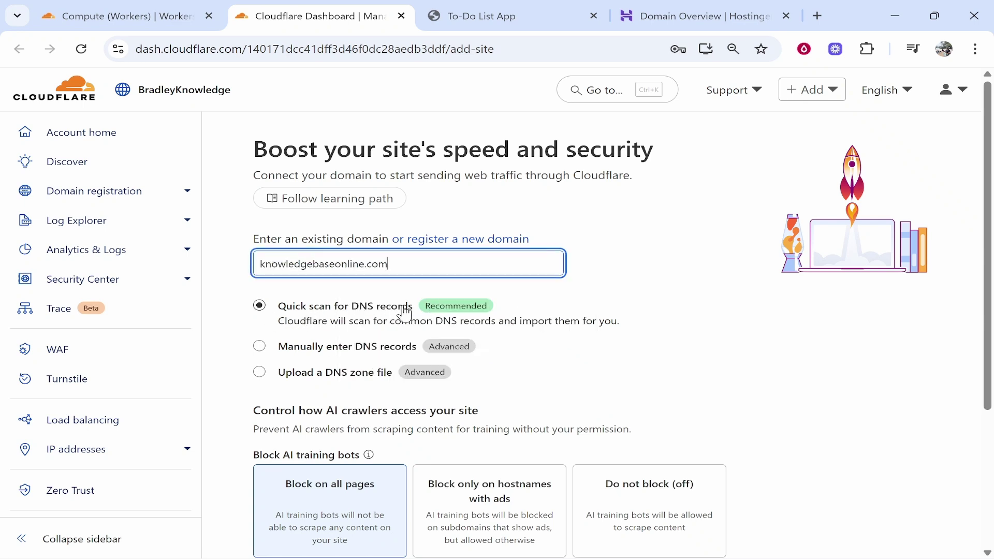
{"action": "scroll", "coordinate": [404, 313], "scroll_direction": "down", "scroll_amount": 2}
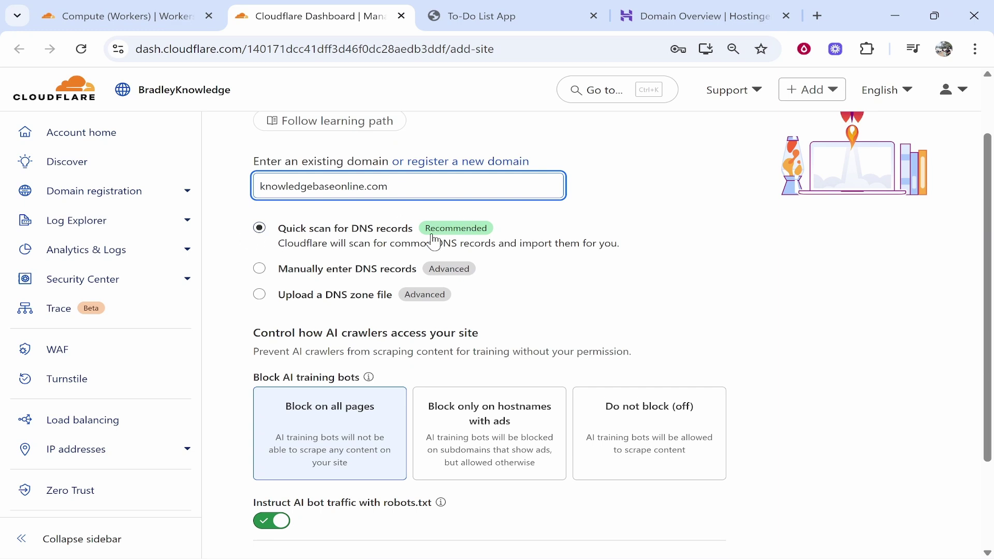
{"action": "scroll", "coordinate": [440, 246], "scroll_direction": "down", "scroll_amount": 2}
{"action": "left_click", "coordinate": [293, 502]}
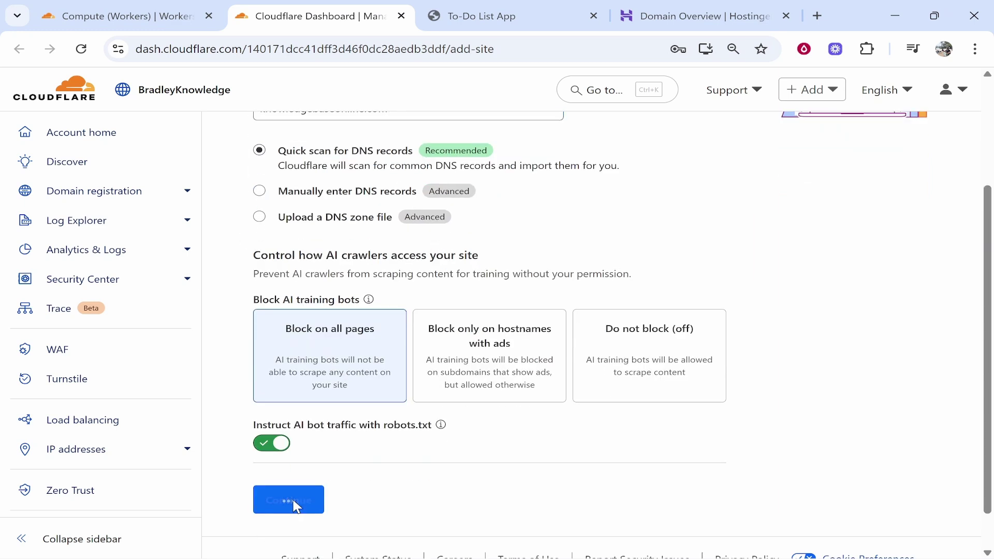
{"action": "scroll", "coordinate": [443, 305], "scroll_direction": "down", "scroll_amount": 4}
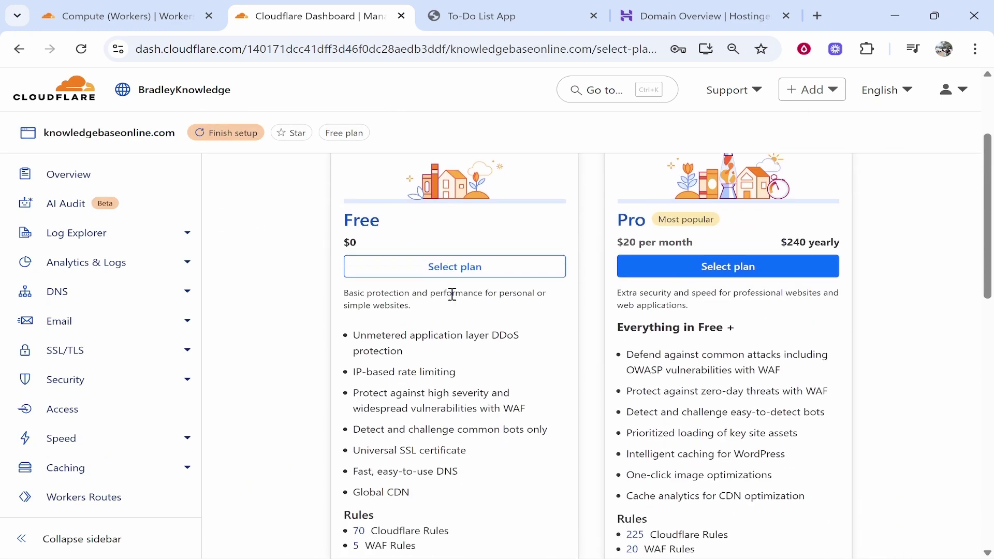
{"action": "left_click", "coordinate": [466, 274]}
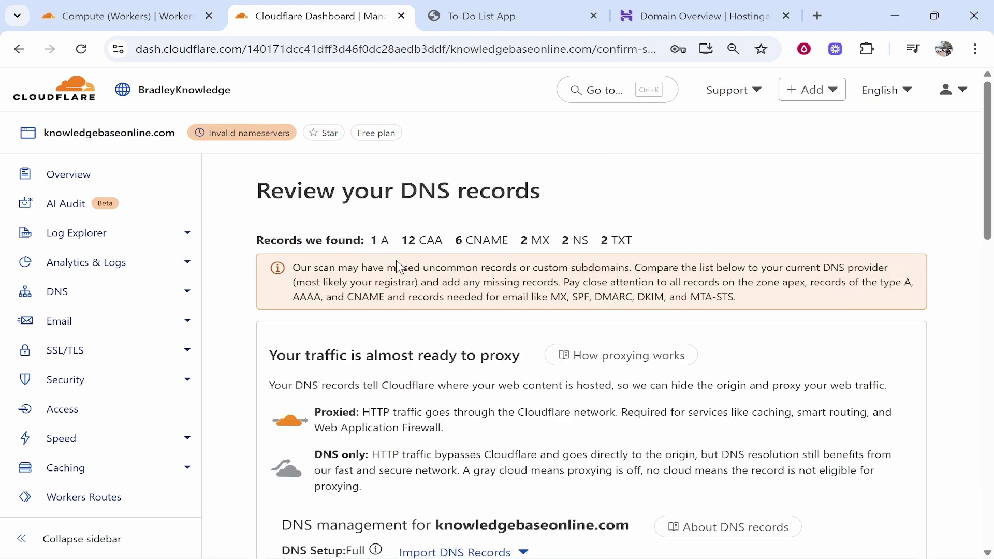
- Find the scanned www CNAME row targeting todovideo.pages.dev and delete it with confirmation
{"action": "left_click_drag", "start_coordinate": [313, 267], "coordinate": [559, 282]}
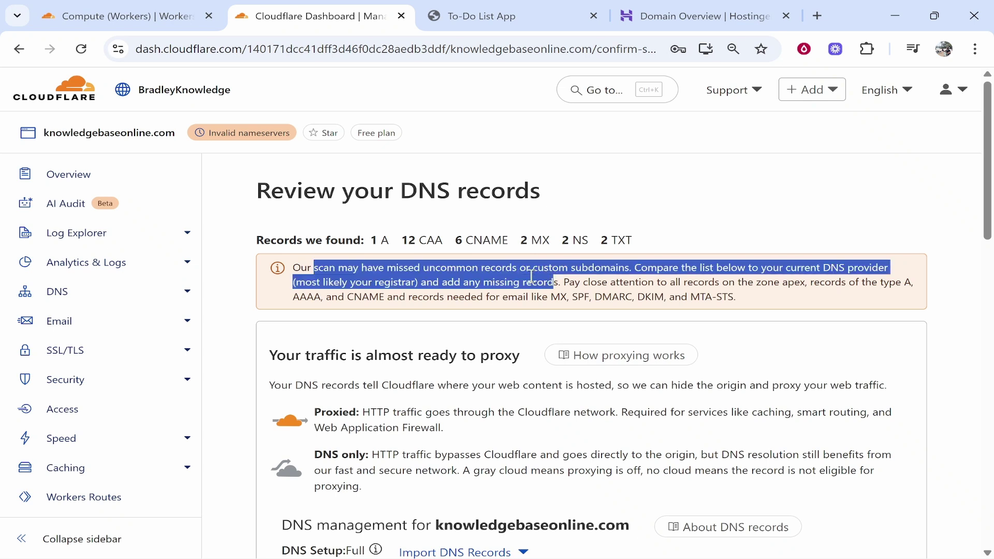
{"action": "left_click", "coordinate": [571, 268]}
{"action": "scroll", "coordinate": [617, 262], "scroll_direction": "down", "scroll_amount": 3}
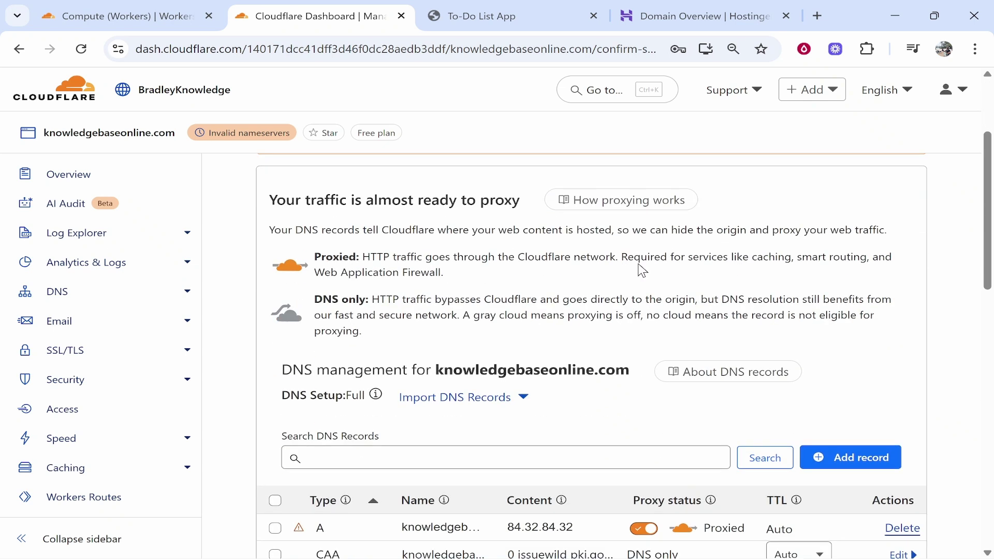
{"action": "scroll", "coordinate": [642, 270], "scroll_direction": "down", "scroll_amount": 2}
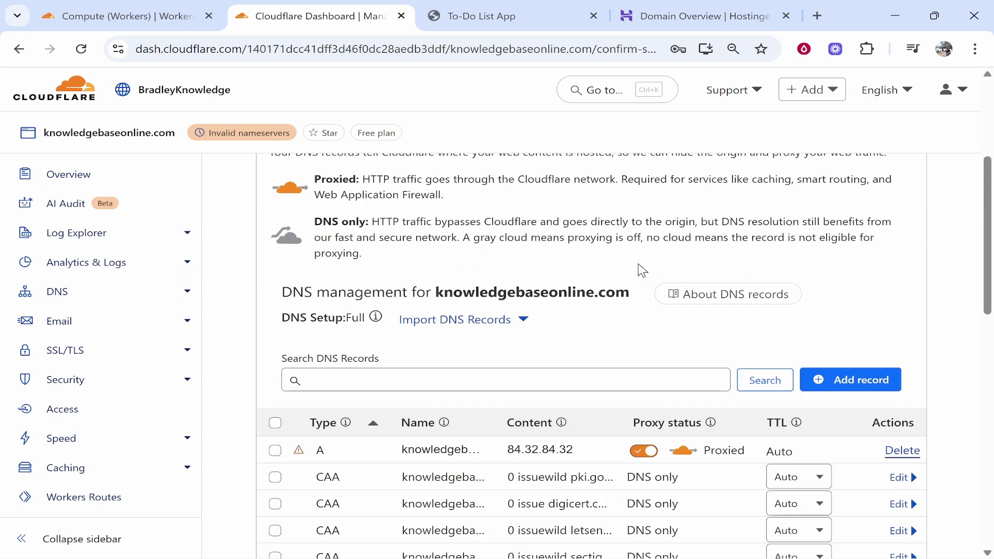
{"action": "scroll", "coordinate": [642, 269], "scroll_direction": "down", "scroll_amount": 12}
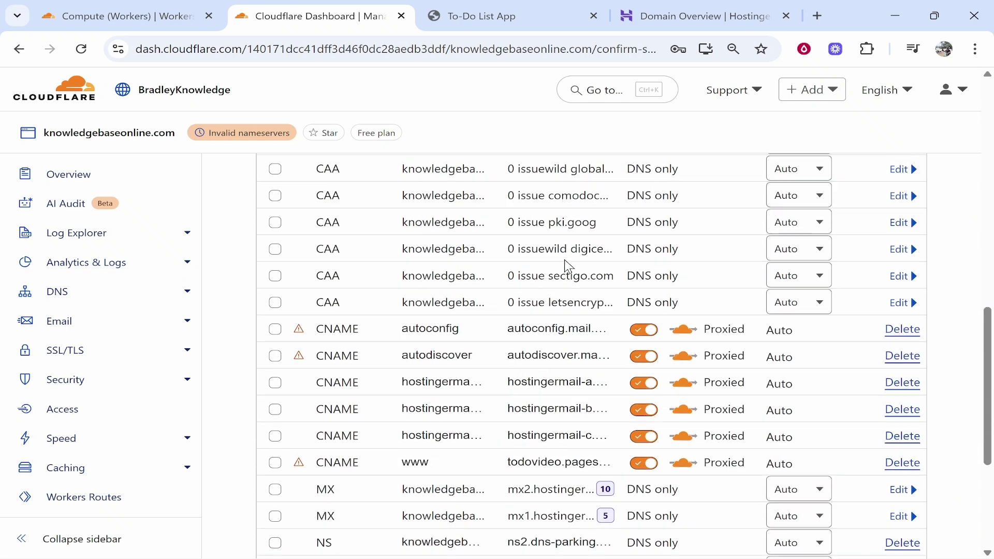
{"action": "scroll", "coordinate": [510, 286], "scroll_direction": "up", "scroll_amount": 2}
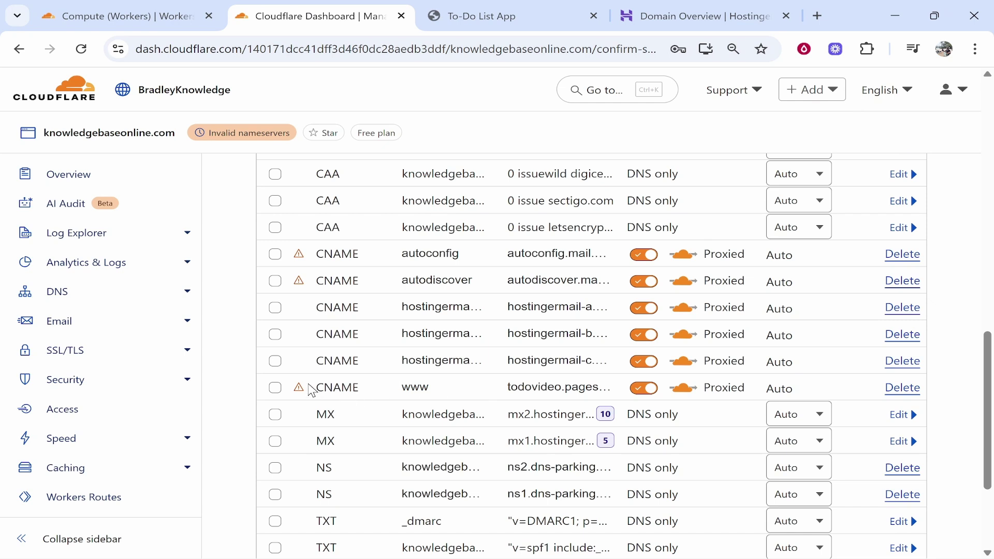
{"action": "scroll", "coordinate": [421, 388], "scroll_direction": "up", "scroll_amount": 10}
{"action": "scroll", "coordinate": [430, 274], "scroll_direction": "down", "scroll_amount": 7}
{"action": "mouse_move", "coordinate": [298, 396]}
{"action": "left_click", "coordinate": [902, 390]}
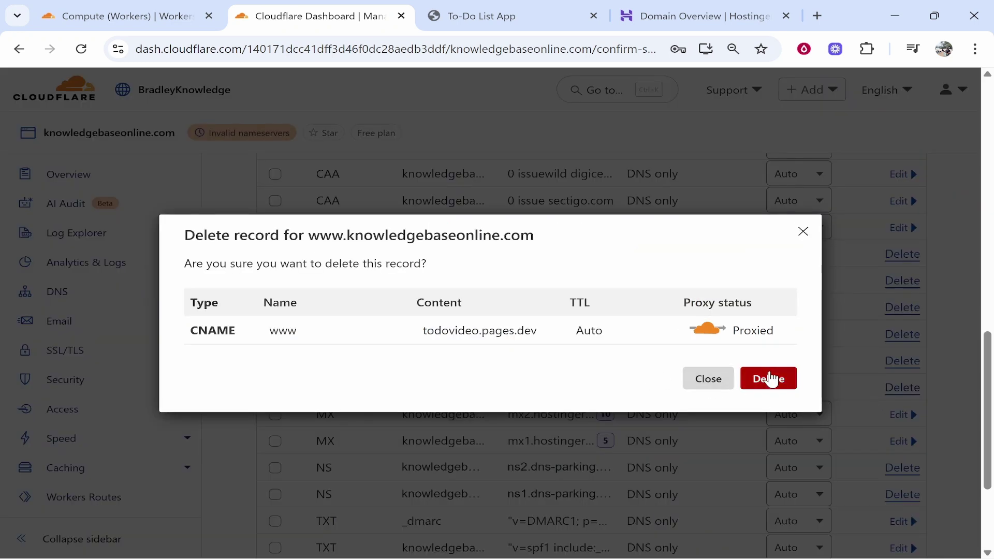
{"action": "left_click", "coordinate": [762, 378]}
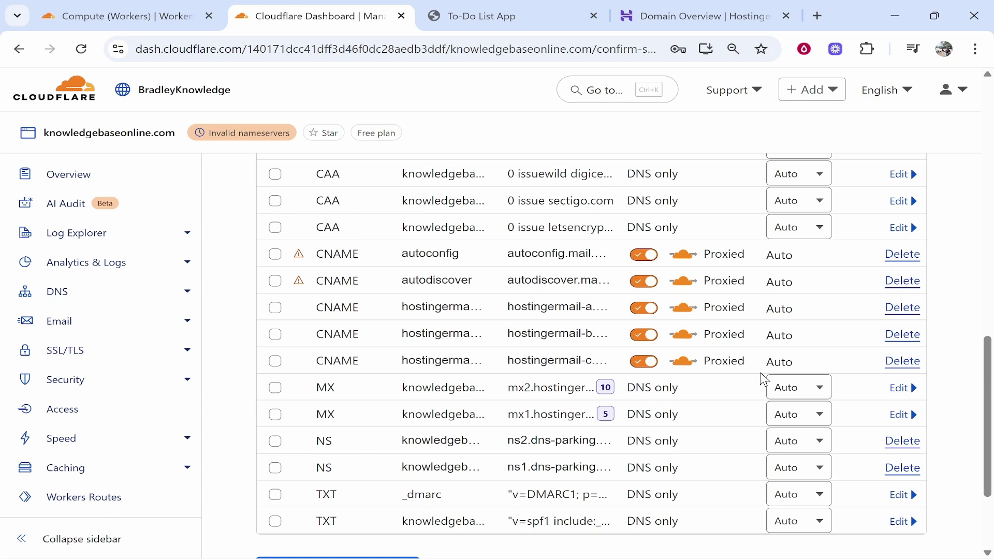
{"action": "scroll", "coordinate": [760, 372], "scroll_direction": "up", "scroll_amount": 8}
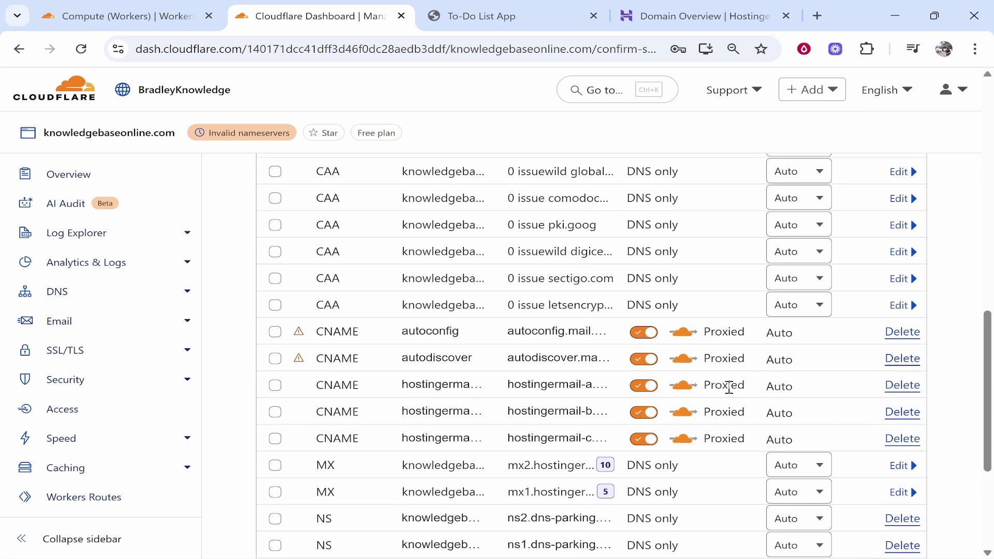
{"action": "scroll", "coordinate": [734, 396], "scroll_direction": "up", "scroll_amount": 3}
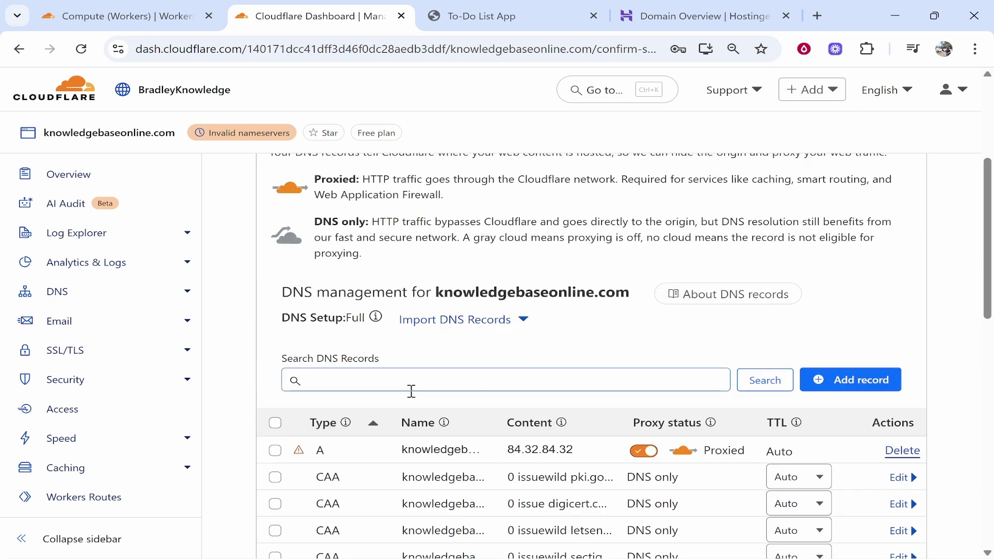
{"action": "left_click", "coordinate": [846, 385]}
{"action": "scroll", "coordinate": [844, 388], "scroll_direction": "down", "scroll_amount": 3}
{"action": "left_click", "coordinate": [311, 329]}
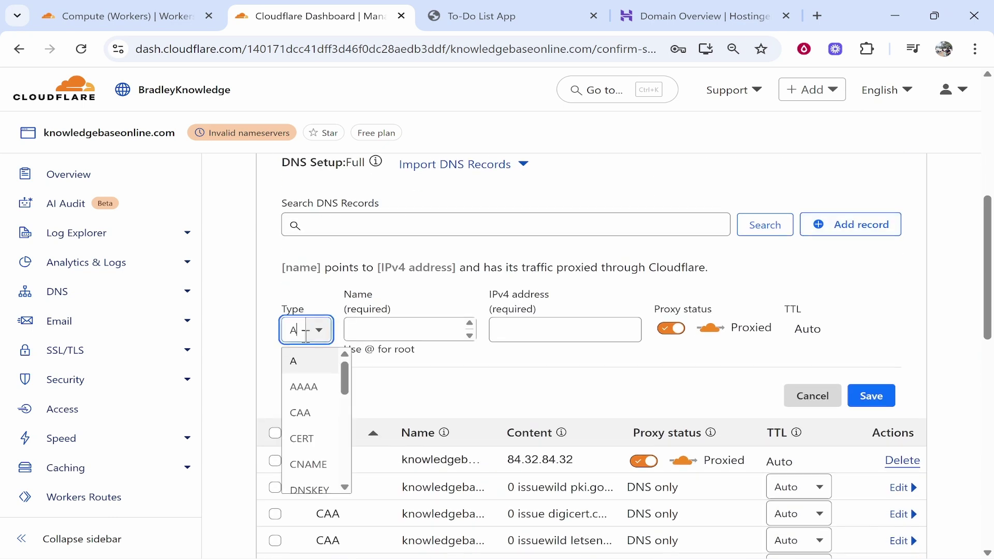
{"action": "left_click", "coordinate": [317, 463]}
{"action": "left_click", "coordinate": [483, 327]}
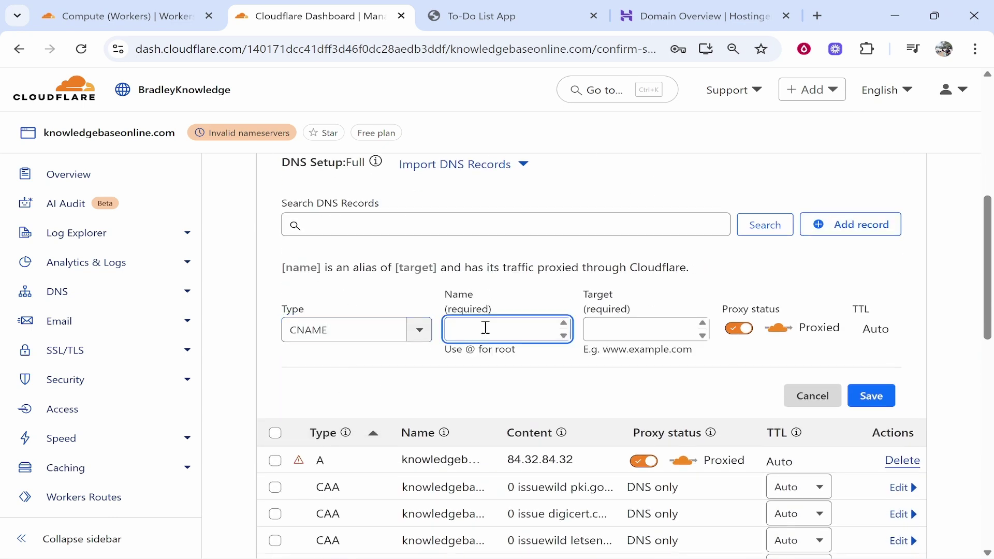
{"action": "type", "text": "www"}
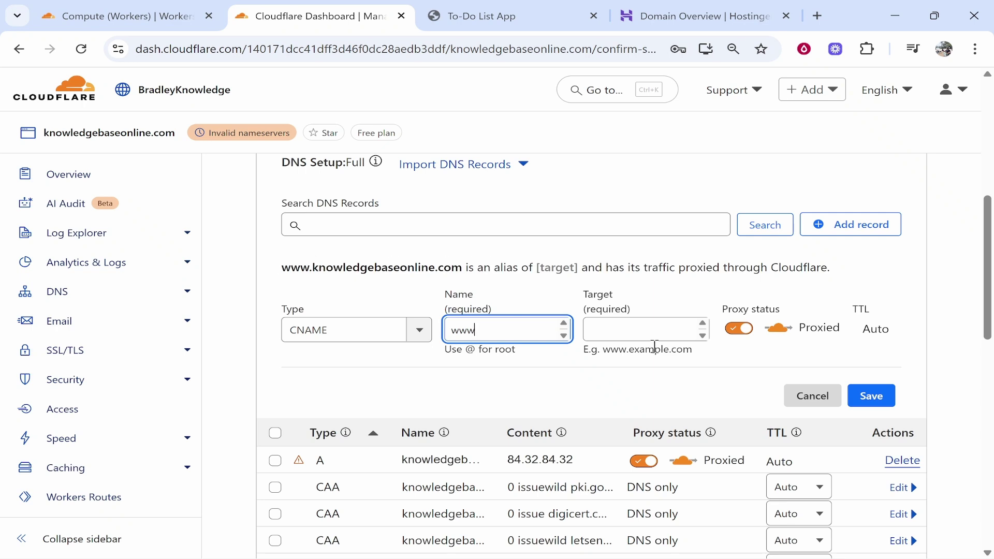
{"action": "left_click", "coordinate": [654, 336]}
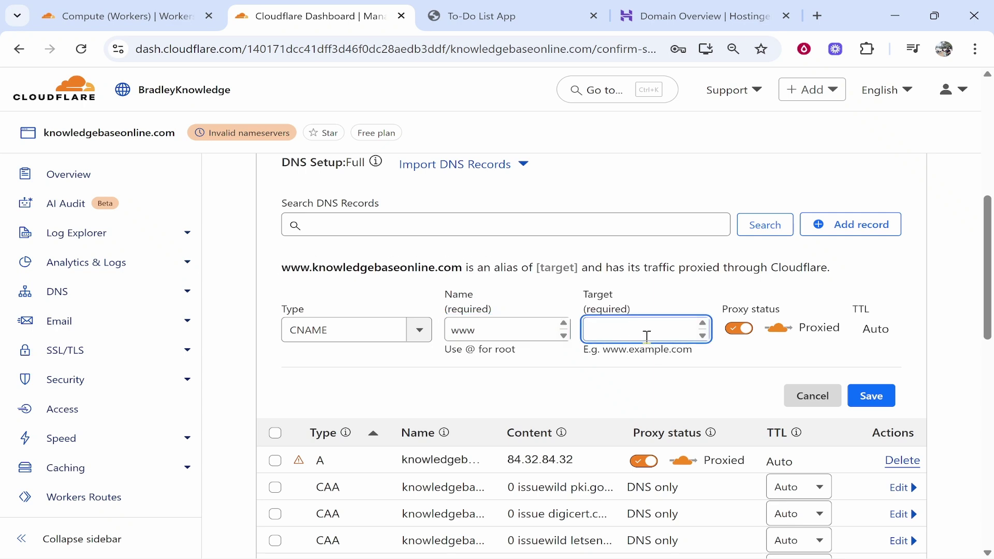
- Paste the todovideo.pages.dev site address from the To-Do List tab as the target
{"action": "left_click", "coordinate": [466, 16]}
{"action": "left_click", "coordinate": [262, 48]}
{"action": "key", "text": "ctrl+c"}
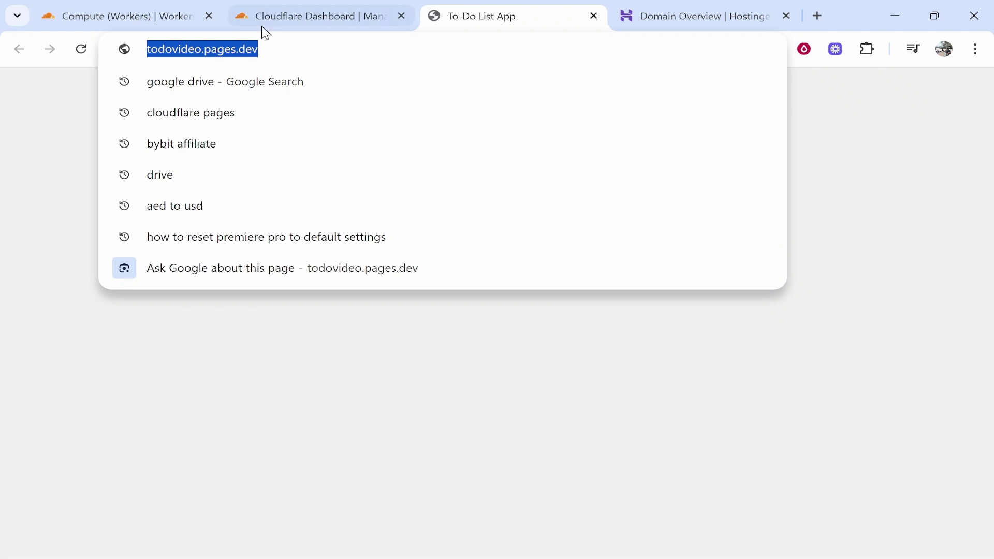
{"action": "left_click", "coordinate": [459, 401]}
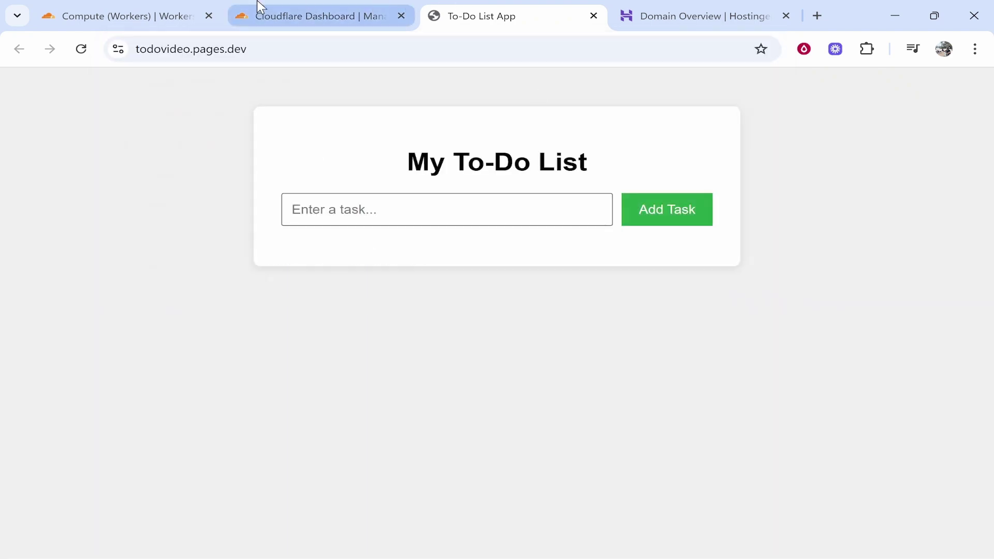
{"action": "left_click", "coordinate": [357, 8]}
{"action": "right_click", "coordinate": [642, 333]}
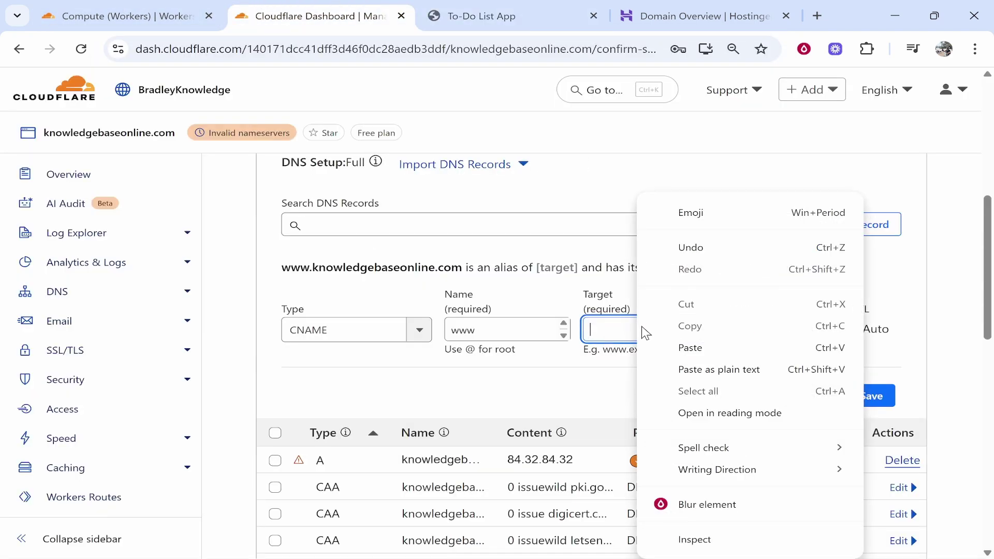
{"action": "left_click", "coordinate": [643, 346]}
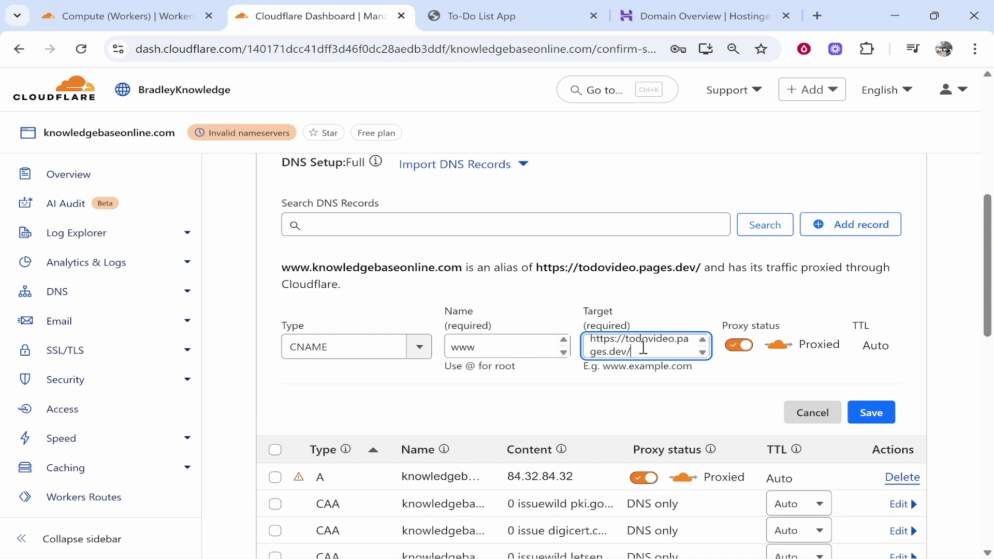
{"action": "key", "text": "BackSpace"}
{"action": "left_click_drag", "start_coordinate": [627, 340], "coordinate": [495, 350]}
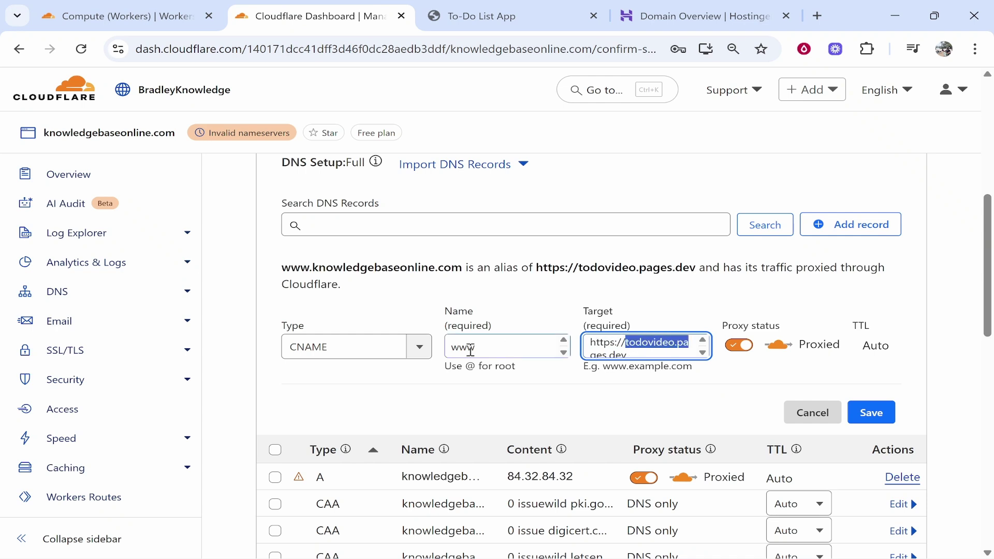
{"action": "key", "text": "BackSpace"}
{"action": "key", "text": "ctrl+z"}
{"action": "left_click", "coordinate": [612, 345]}
{"action": "key", "text": "BackSpace"}
{"action": "key", "text": "BackSpace"}
{"action": "key", "text": "BackSpace"}
{"action": "key", "text": "BackSpace"}
{"action": "key", "text": "BackSpace"}
{"action": "key", "text": "Delete"}
{"action": "key", "text": "Delete"}
{"action": "key", "text": "Delete"}
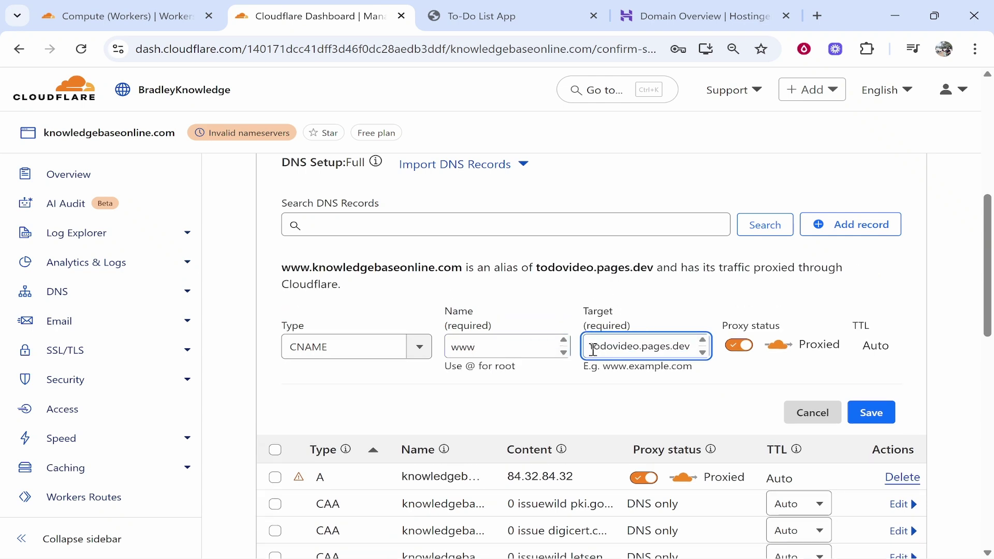
{"action": "left_click_drag", "start_coordinate": [590, 346], "coordinate": [688, 347]}
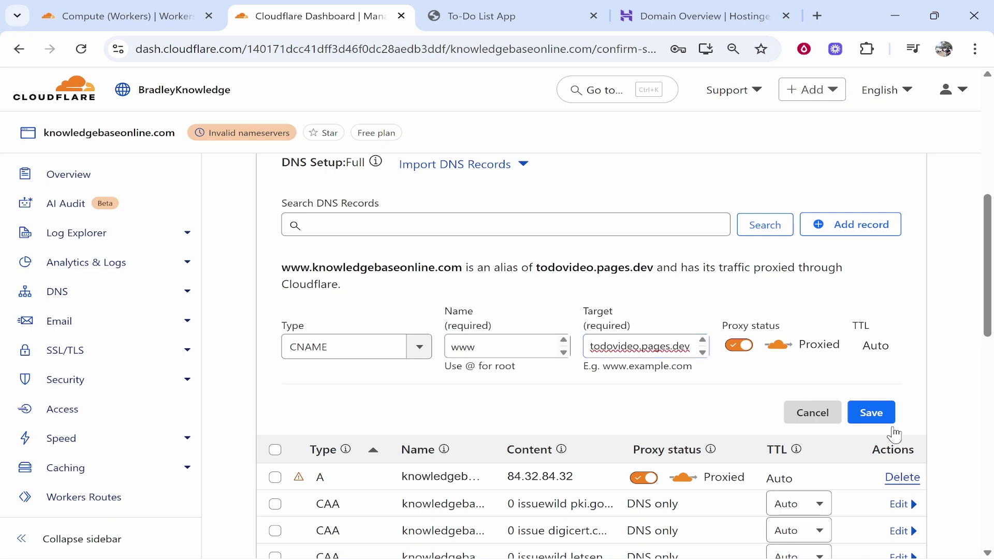
{"action": "left_click", "coordinate": [872, 412]}
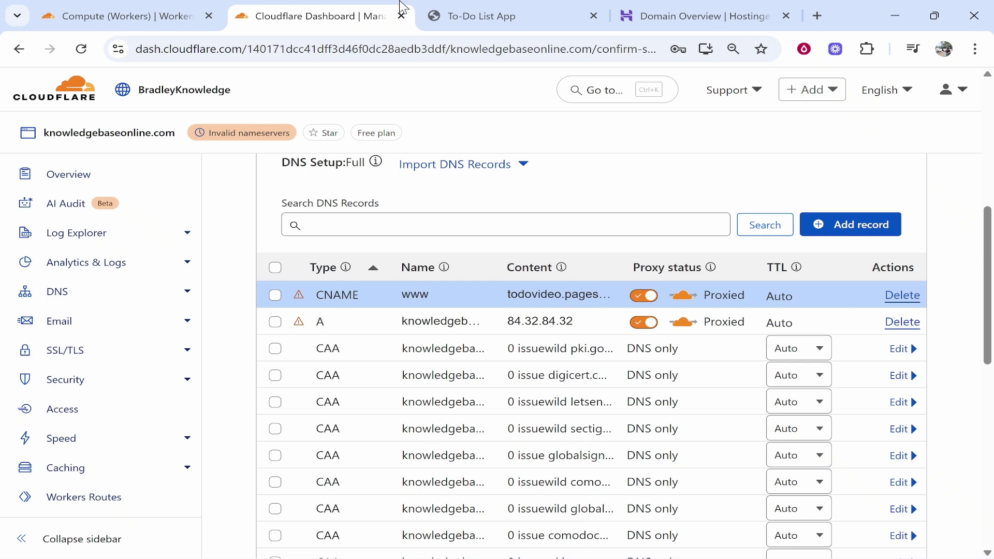
- Start another CNAME record named @ for the domain root
{"action": "left_click", "coordinate": [435, 11]}
{"action": "left_click", "coordinate": [332, 10]}
{"action": "scroll", "coordinate": [603, 235], "scroll_direction": "up", "scroll_amount": 3}
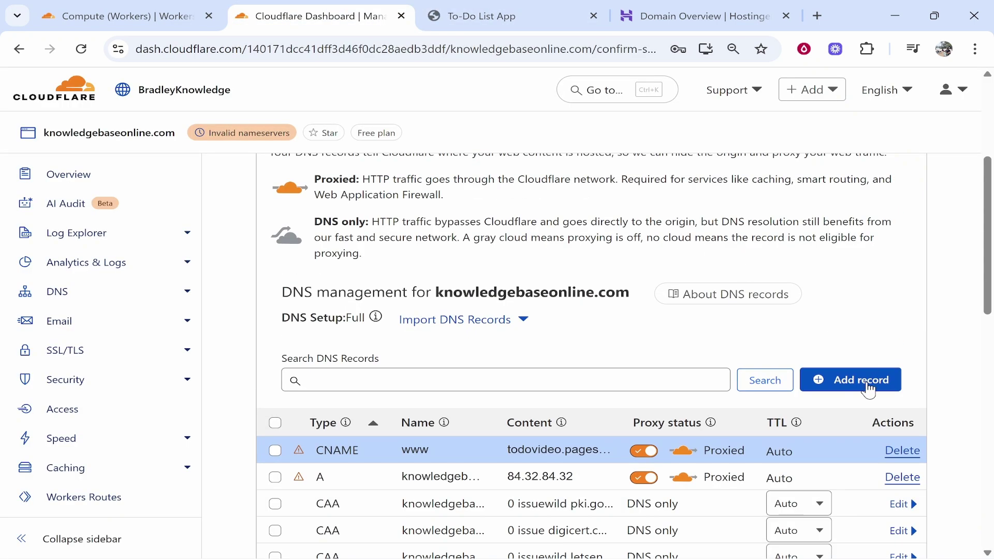
{"action": "left_click", "coordinate": [834, 381]}
{"action": "scroll", "coordinate": [303, 413], "scroll_direction": "down", "scroll_amount": 2}
{"action": "left_click", "coordinate": [303, 412]}
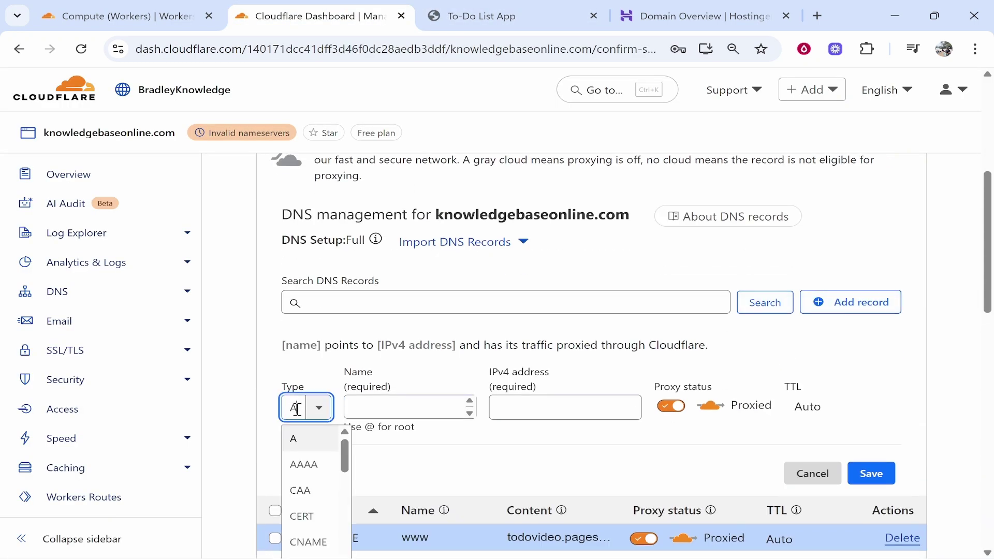
{"action": "left_click", "coordinate": [309, 542]}
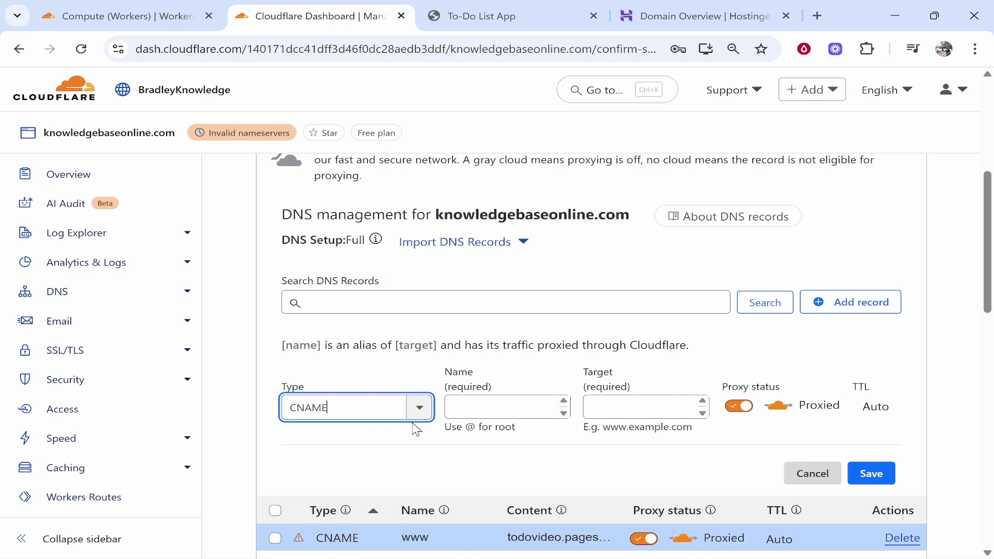
{"action": "left_click", "coordinate": [504, 408]}
{"action": "type", "text": "~"}
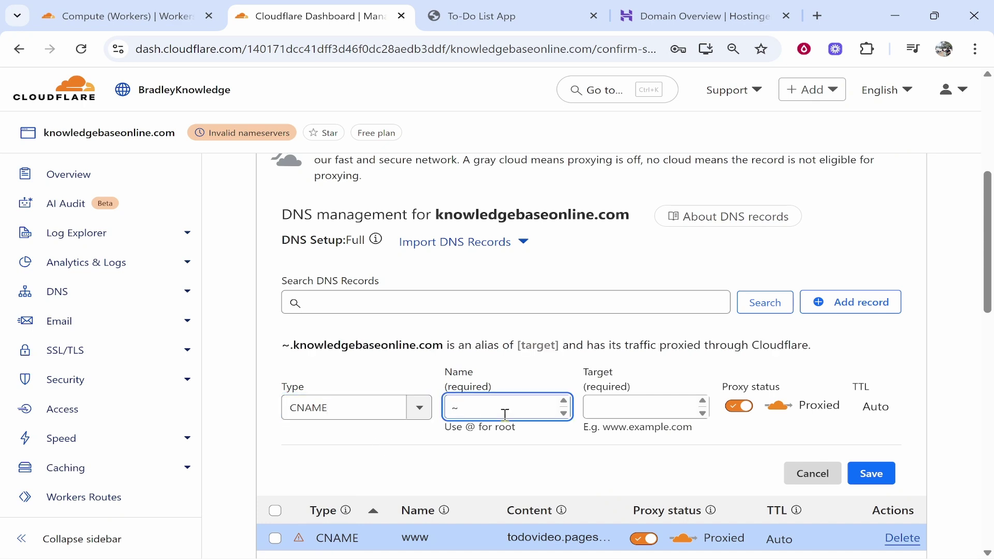
{"action": "key", "text": "BackSpace"}
{"action": "type", "text": "@"}
- Paste the site address as target, trim it to todovideo.pages.dev, and save
{"action": "left_click", "coordinate": [616, 411]}
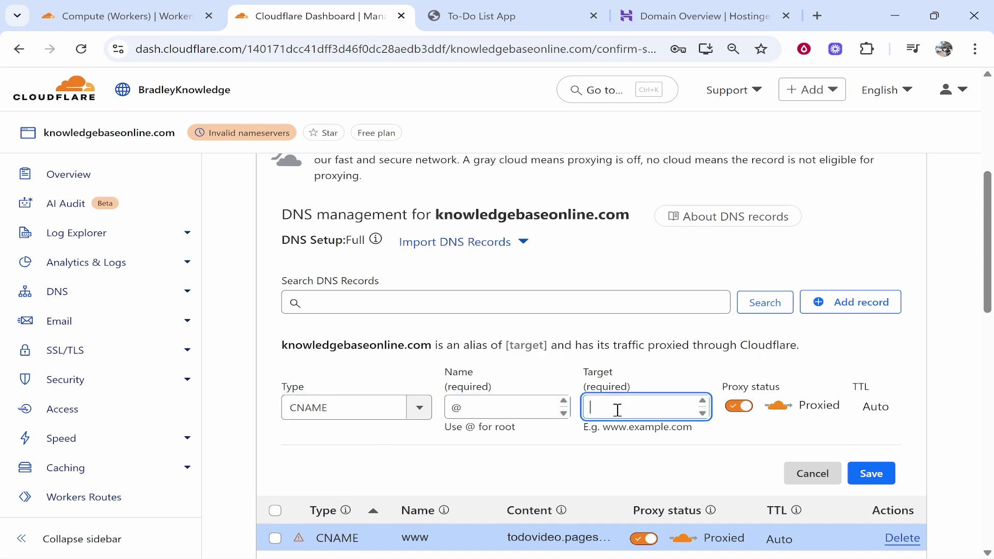
{"action": "right_click", "coordinate": [616, 411]}
{"action": "left_click", "coordinate": [697, 204]}
{"action": "key", "text": "ctrl+v"}
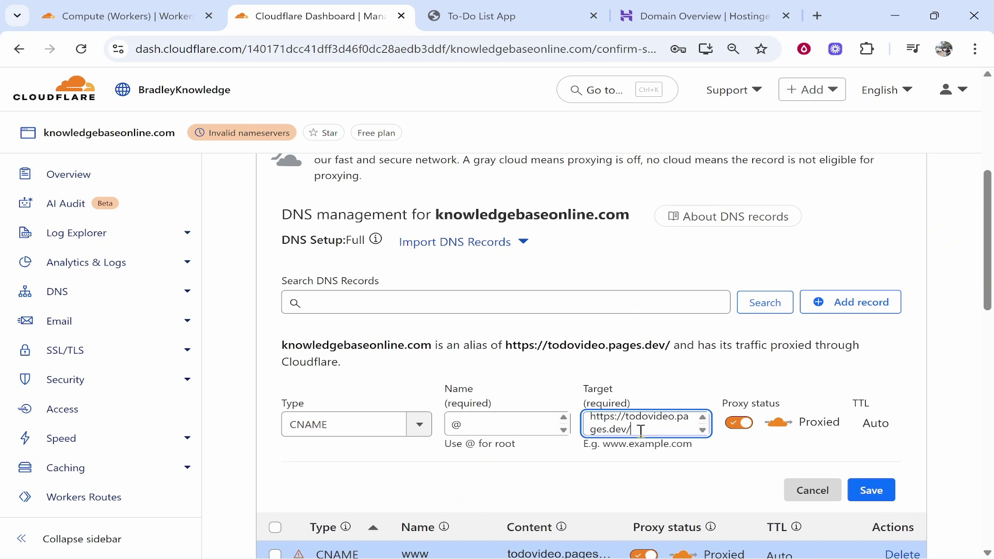
{"action": "key", "text": "BackSpace"}
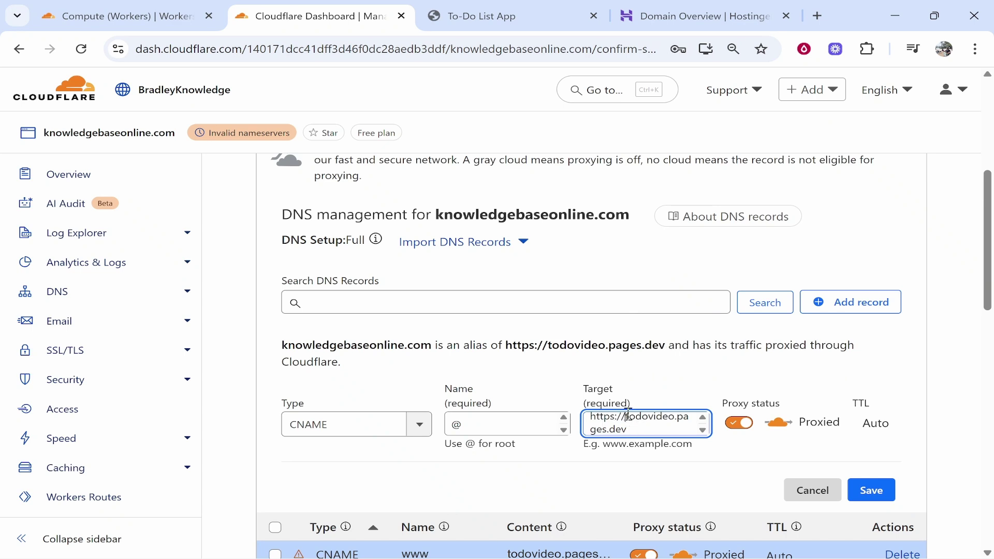
{"action": "left_click_drag", "start_coordinate": [628, 416], "coordinate": [590, 417]}
{"action": "key", "text": "BackSpace"}
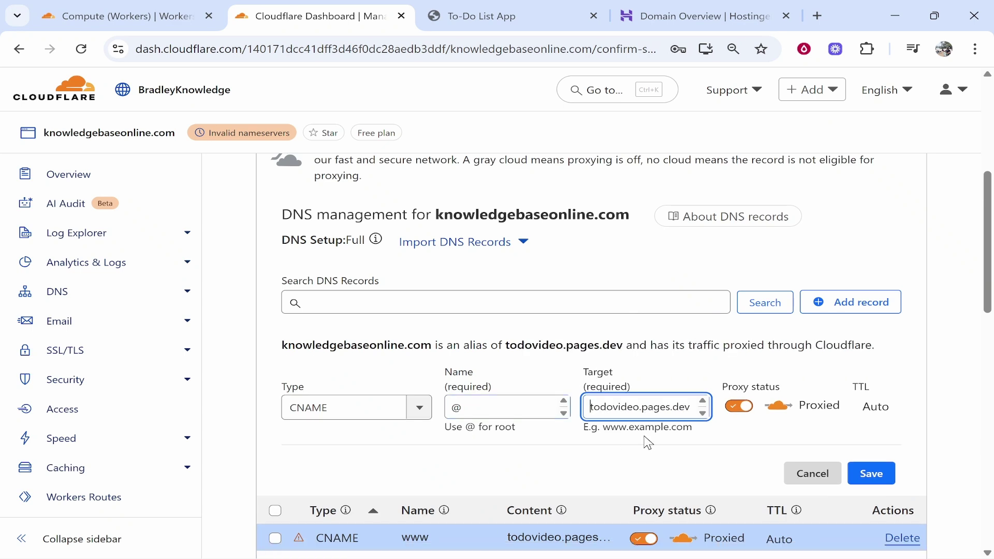
{"action": "left_click", "coordinate": [874, 475]}
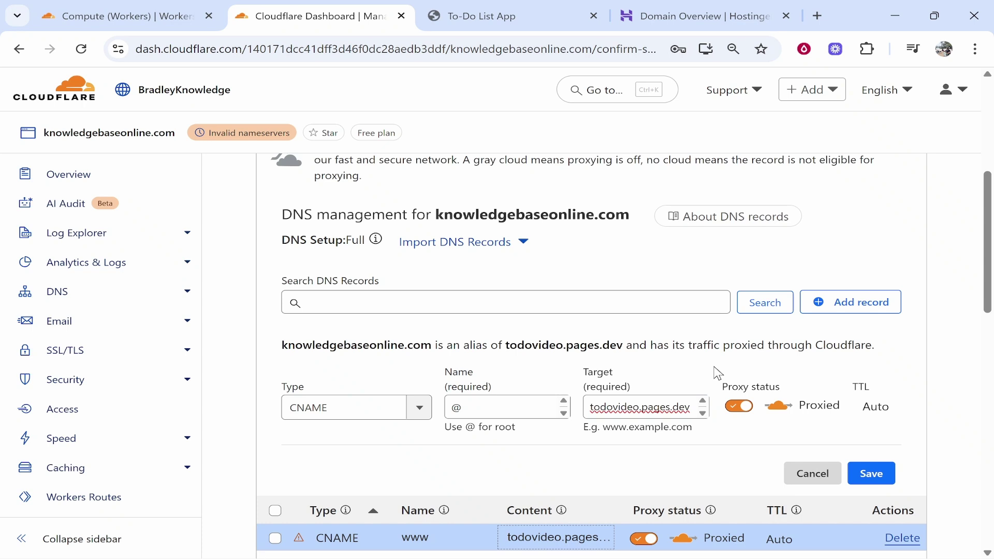
- Delete the conflicting root A record, then save the root CNAME again
{"action": "scroll", "coordinate": [713, 365], "scroll_direction": "down", "scroll_amount": 3}
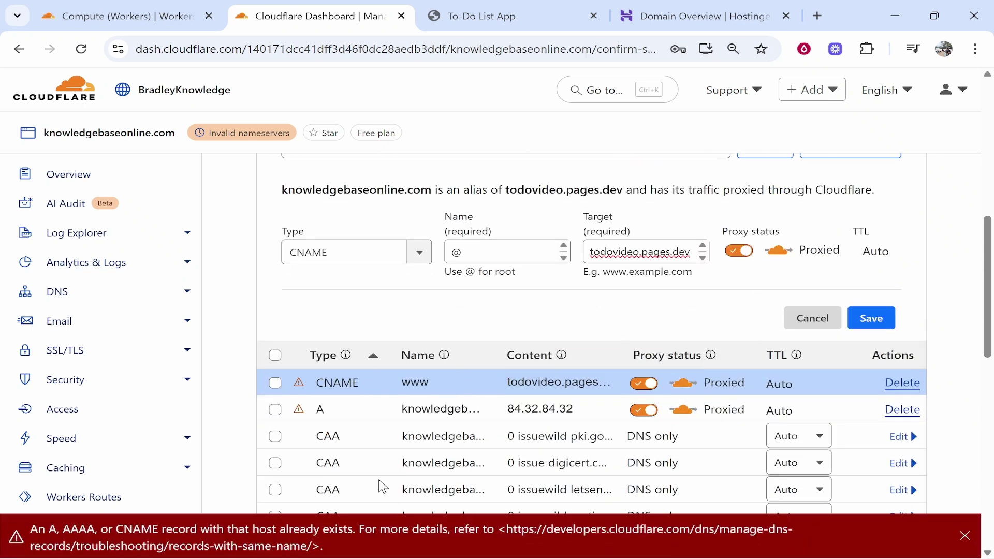
{"action": "scroll", "coordinate": [311, 445], "scroll_direction": "down", "scroll_amount": 7}
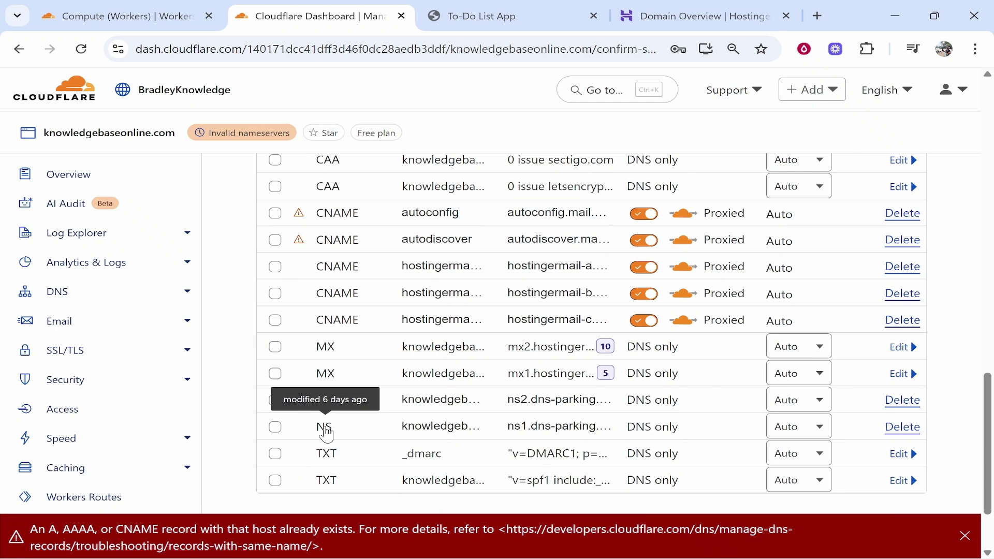
{"action": "scroll", "coordinate": [325, 432], "scroll_direction": "up", "scroll_amount": 7}
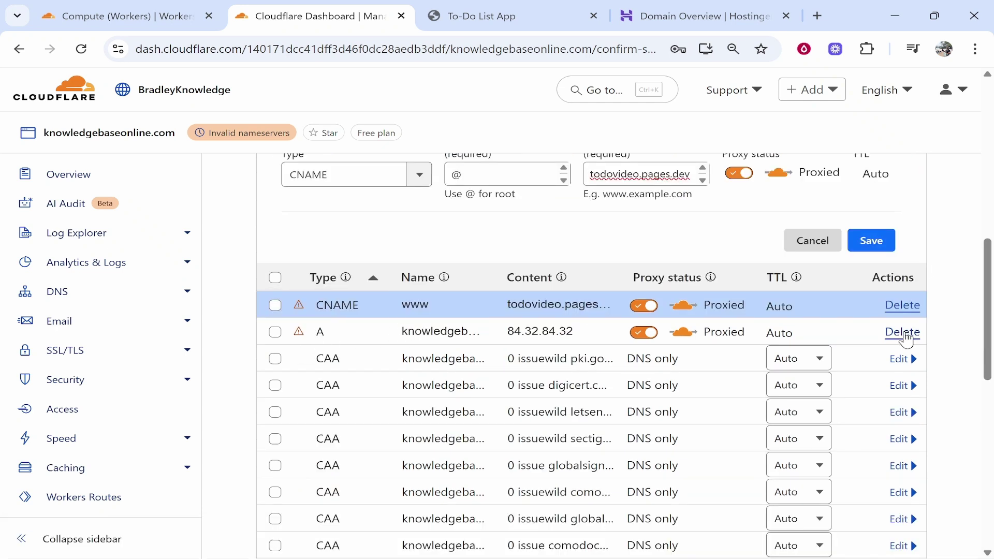
{"action": "left_click", "coordinate": [902, 332]}
{"action": "left_click", "coordinate": [768, 377]}
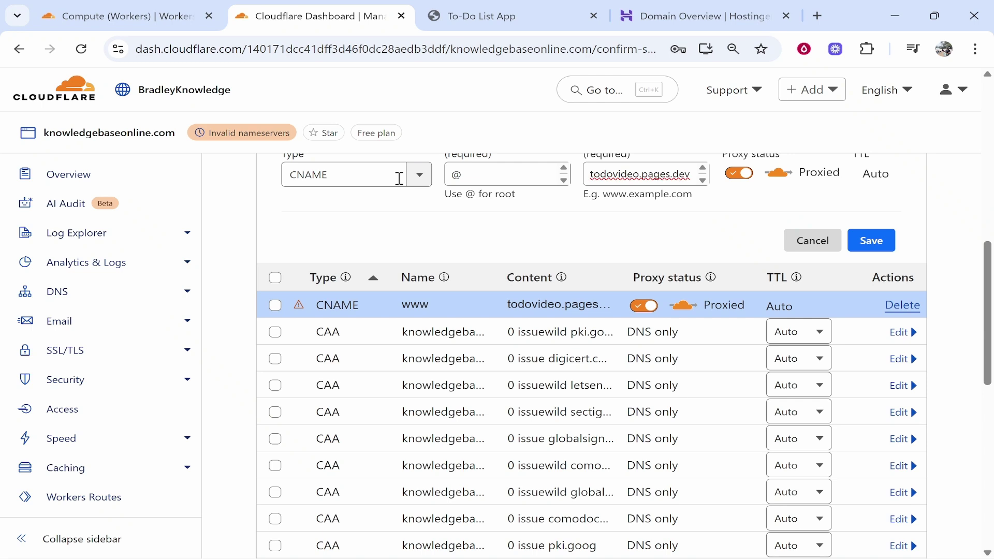
{"action": "left_click", "coordinate": [399, 178]}
{"action": "left_click", "coordinate": [886, 242]}
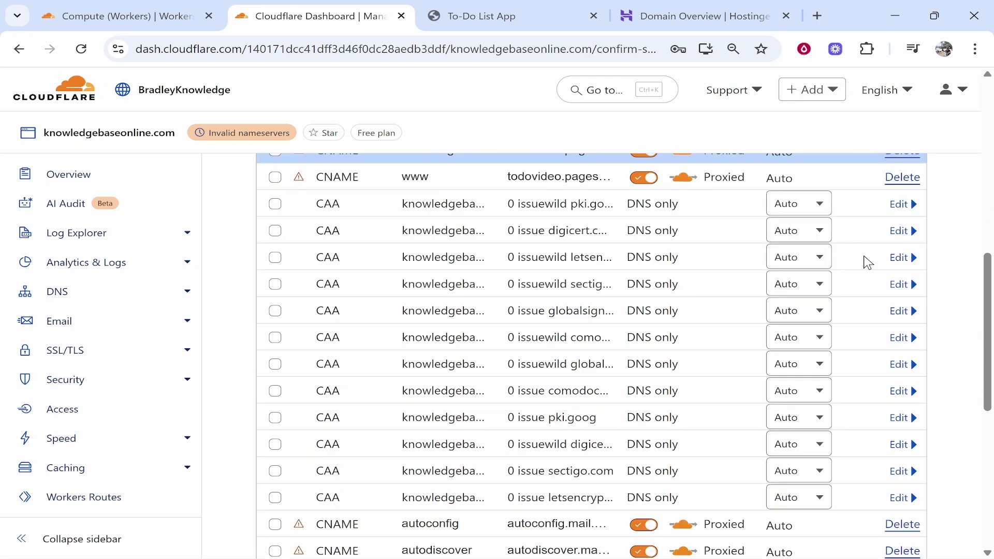
- Review the updated DNS records and glance at the live To-Do List App
{"action": "scroll", "coordinate": [765, 333], "scroll_direction": "down", "scroll_amount": 5}
{"action": "scroll", "coordinate": [324, 315], "scroll_direction": "up", "scroll_amount": 6}
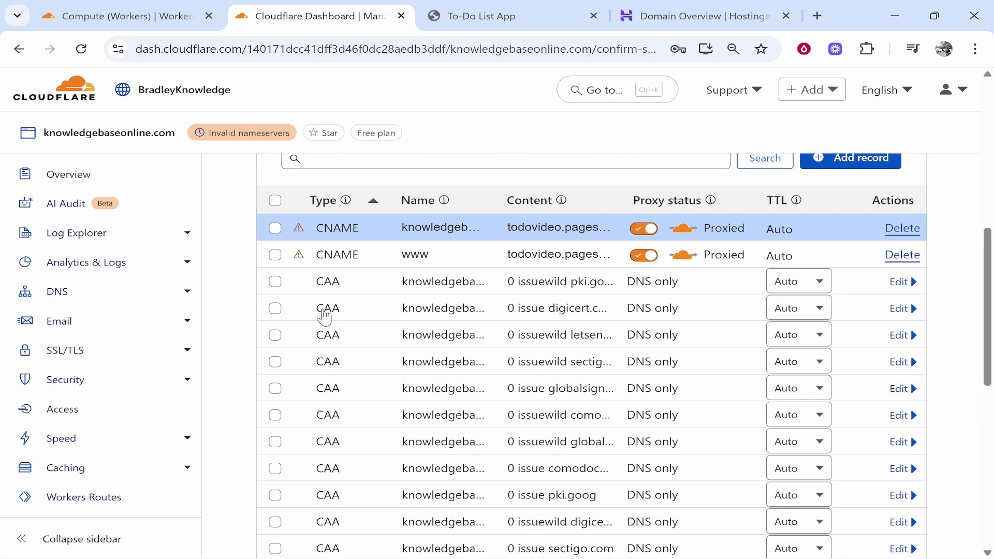
{"action": "scroll", "coordinate": [421, 248], "scroll_direction": "up", "scroll_amount": 2}
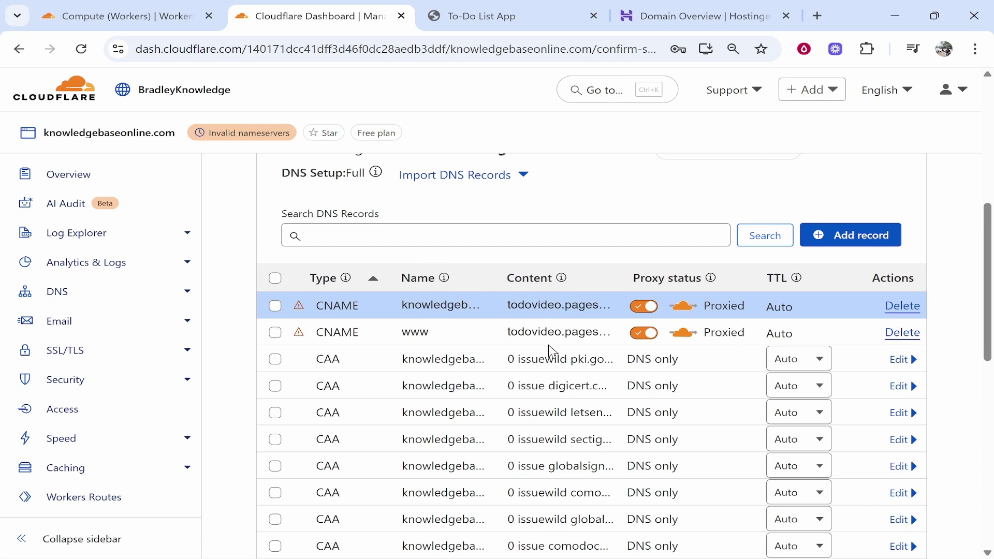
{"action": "left_click", "coordinate": [512, 305]}
{"action": "left_click", "coordinate": [456, 16]}
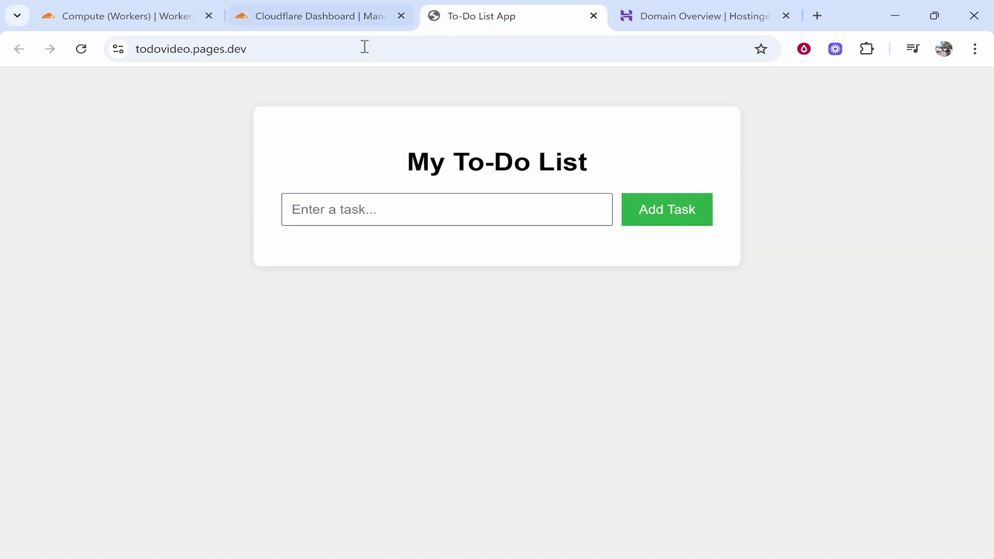
{"action": "left_click", "coordinate": [380, 11]}
{"action": "scroll", "coordinate": [424, 205], "scroll_direction": "up", "scroll_amount": 4}
{"action": "scroll", "coordinate": [424, 206], "scroll_direction": "up", "scroll_amount": 3}
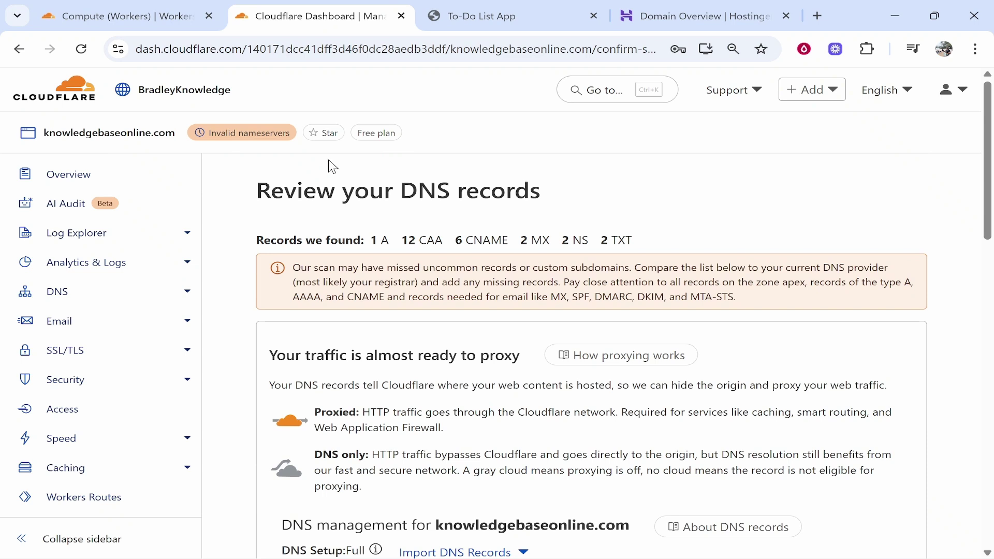
{"action": "mouse_move", "coordinate": [255, 138]}
- Open the domain Overview and scroll to step 3, 'Replace your current nameservers'
{"action": "left_click", "coordinate": [89, 177]}
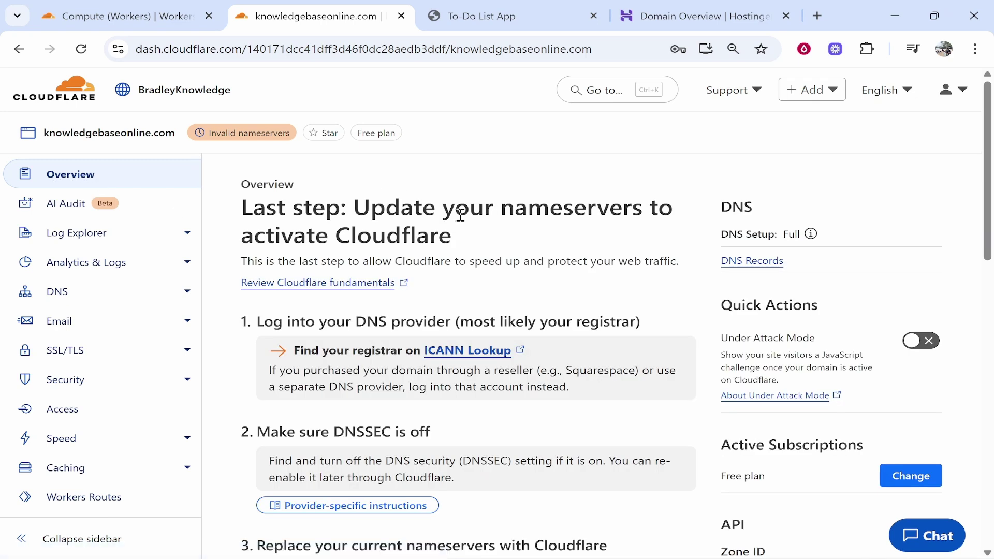
{"action": "scroll", "coordinate": [460, 215], "scroll_direction": "down", "scroll_amount": 6}
{"action": "left_click_drag", "start_coordinate": [264, 235], "coordinate": [373, 256]}
{"action": "left_click", "coordinate": [341, 252]}
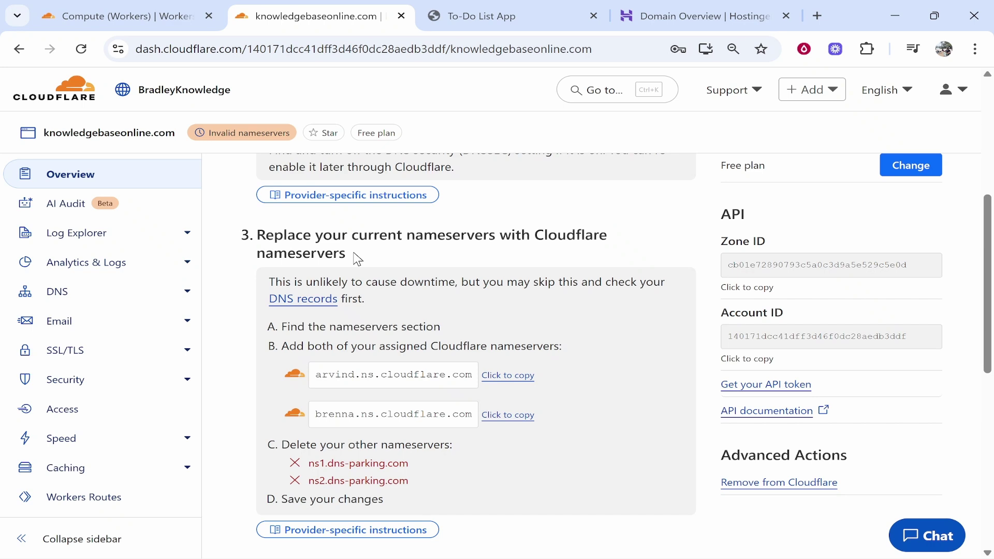
{"action": "scroll", "coordinate": [362, 269], "scroll_direction": "down", "scroll_amount": 4}
- In Hostinger's DNS / Nameservers, choose to change to custom nameservers
{"action": "left_click", "coordinate": [629, 8]}
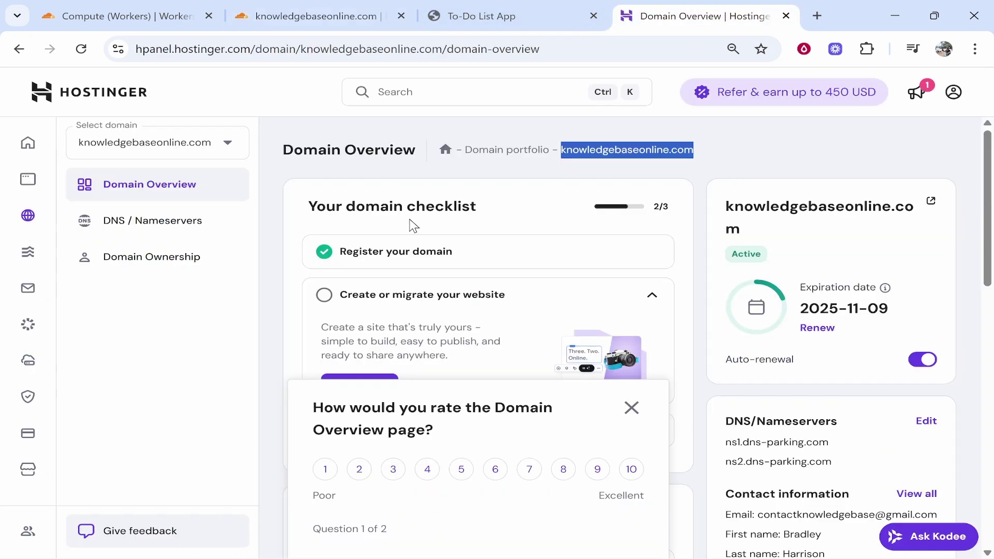
{"action": "left_click", "coordinate": [631, 407]}
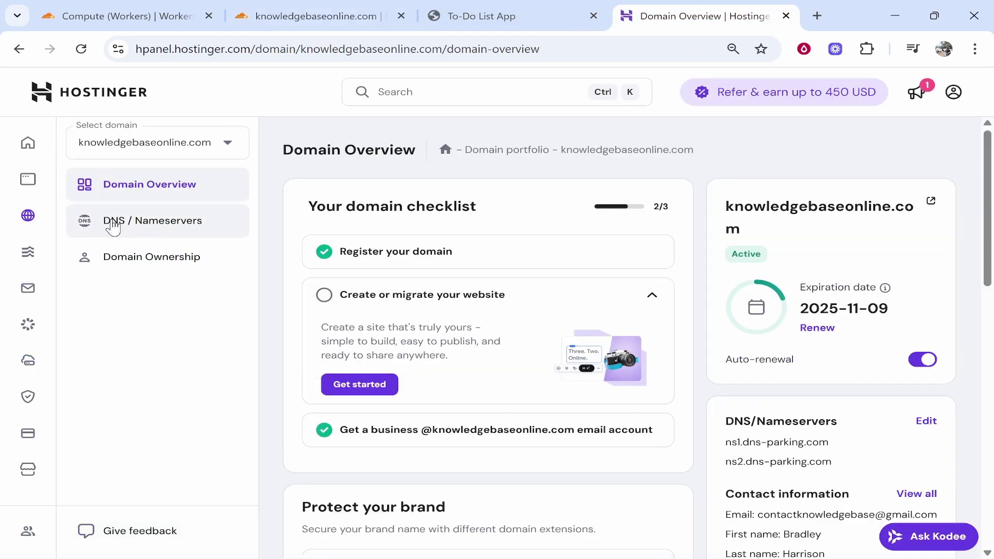
{"action": "left_click", "coordinate": [149, 227]}
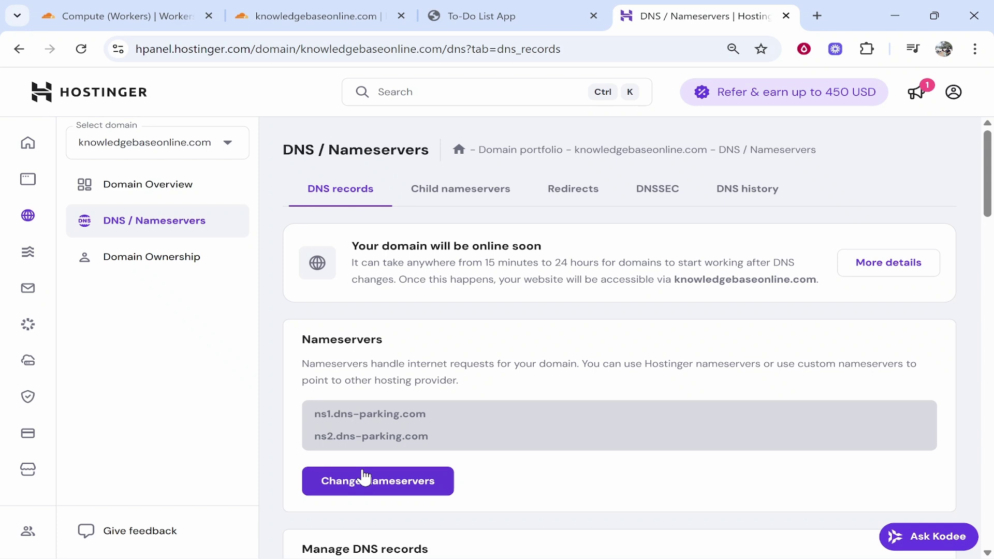
{"action": "double_click", "coordinate": [311, 343]}
{"action": "left_click", "coordinate": [407, 346]}
{"action": "scroll", "coordinate": [350, 299], "scroll_direction": "down", "scroll_amount": 2}
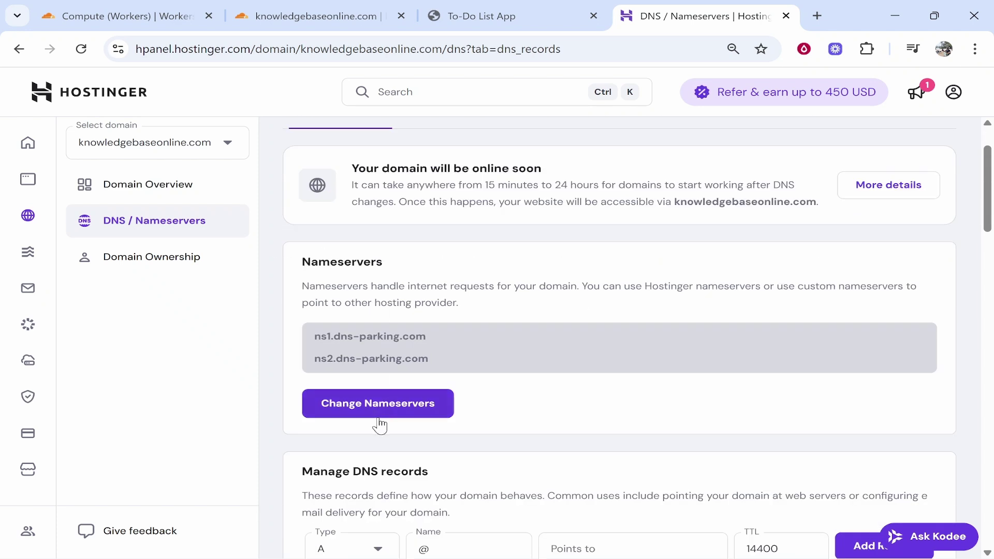
{"action": "left_click", "coordinate": [366, 405]}
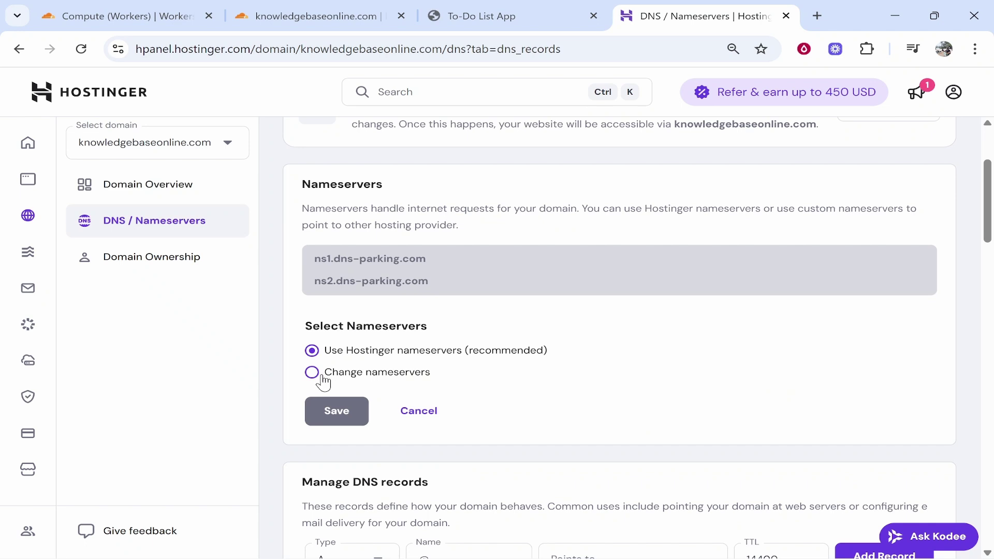
{"action": "left_click", "coordinate": [313, 373]}
{"action": "scroll", "coordinate": [399, 362], "scroll_direction": "down", "scroll_amount": 2}
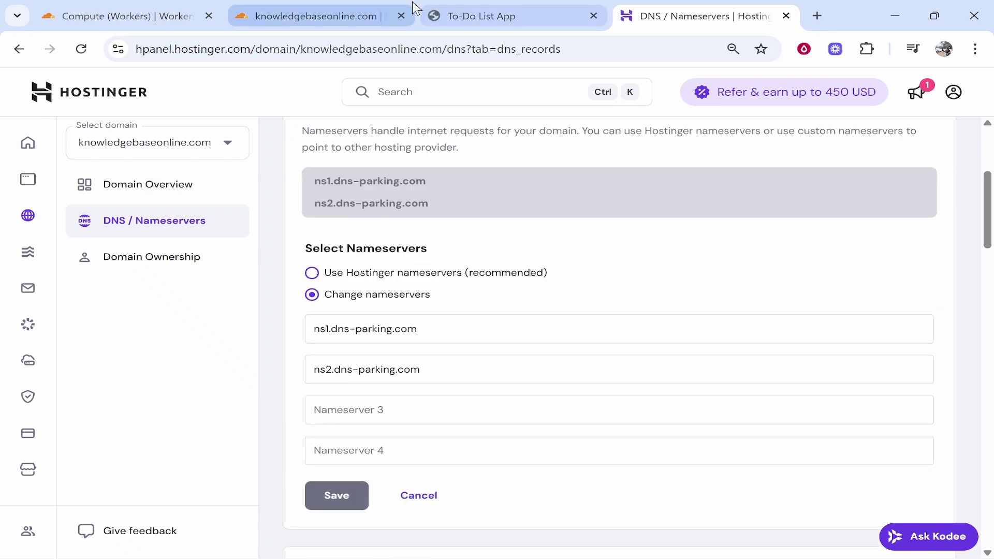
- Copy arvind.ns.cloudflare.com from Cloudflare into the first nameserver field
{"action": "left_click", "coordinate": [364, 15]}
{"action": "left_click", "coordinate": [449, 300]}
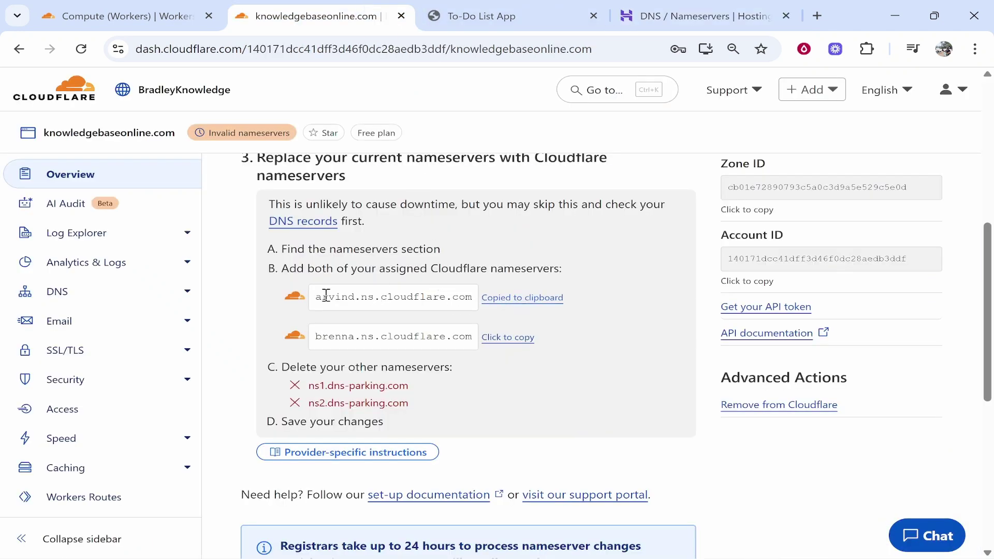
{"action": "left_click", "coordinate": [698, 15]}
{"action": "left_click_drag", "start_coordinate": [422, 330], "coordinate": [299, 331]}
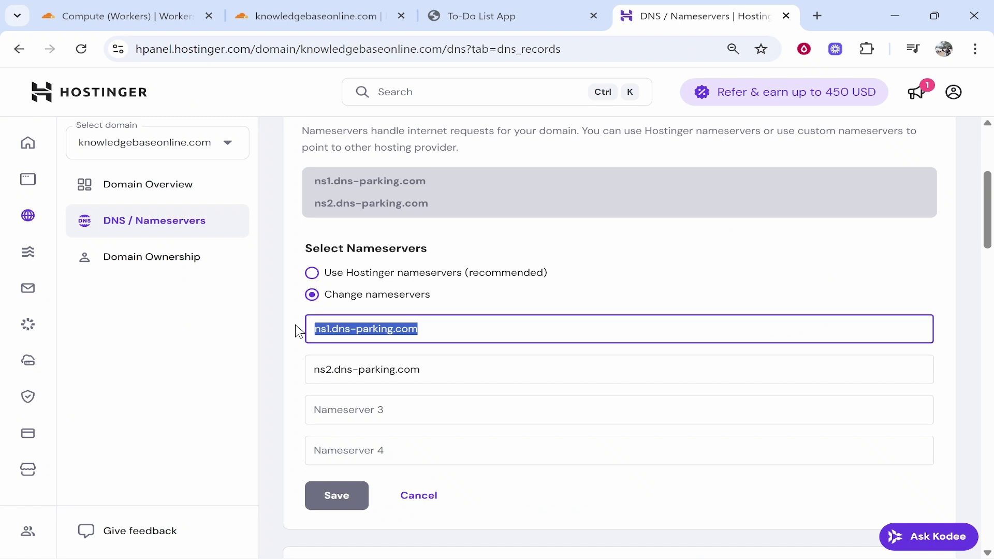
{"action": "key", "text": "ctrl+v"}
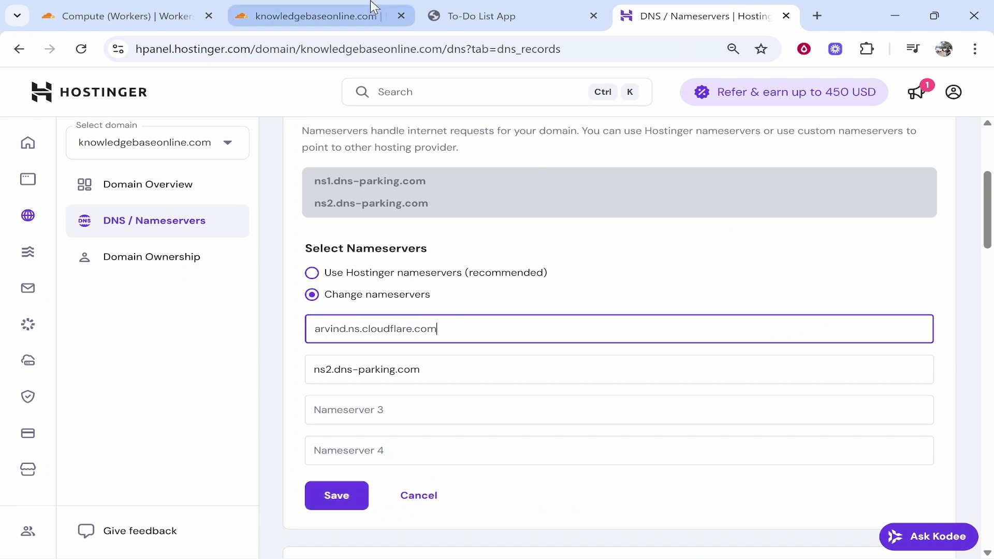
- Copy brenna.ns.cloudflare.com from Cloudflare into the second nameserver field
{"action": "left_click", "coordinate": [316, 15]}
{"action": "left_click", "coordinate": [510, 337]}
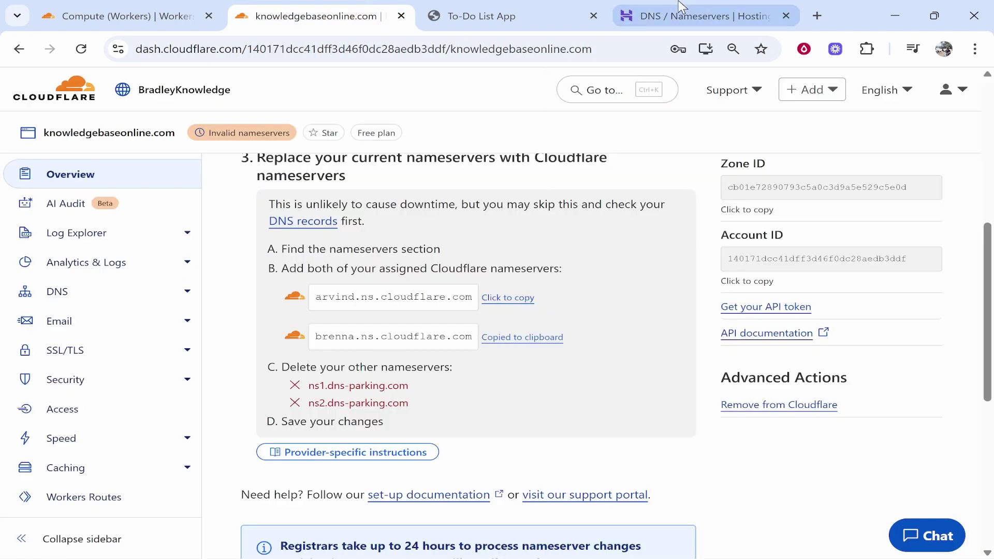
{"action": "left_click", "coordinate": [699, 15]}
{"action": "triple_click", "coordinate": [427, 370]}
{"action": "key", "text": "ctrl+v"}
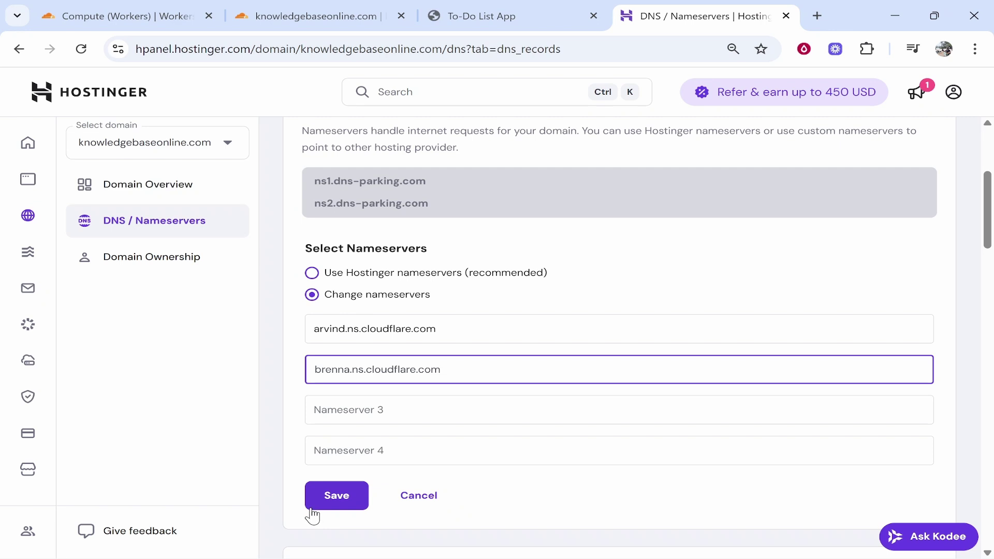
- Save the new Cloudflare nameservers and close the confirmation
{"action": "left_click", "coordinate": [348, 499]}
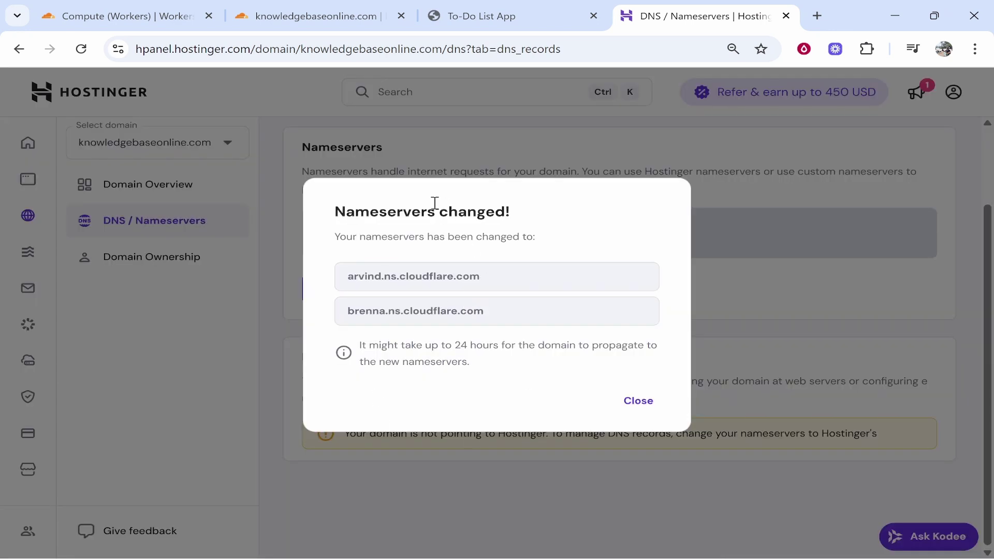
{"action": "left_click_drag", "start_coordinate": [348, 207], "coordinate": [555, 218]}
{"action": "left_click", "coordinate": [556, 217]}
{"action": "left_click", "coordinate": [638, 400]}
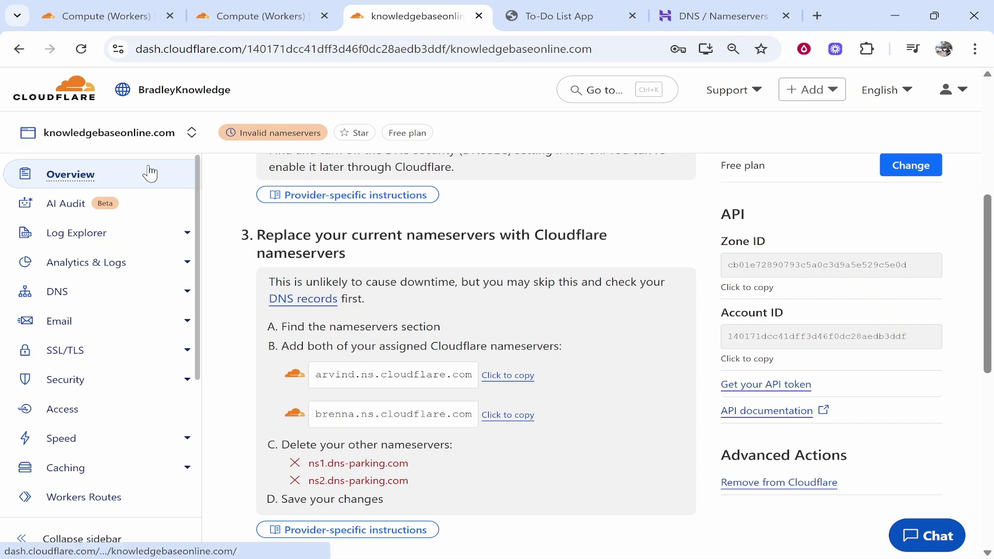
- Go back to account home, where knowledgebaseonline.com shows as Active on the Free plan
{"action": "left_click", "coordinate": [73, 86]}
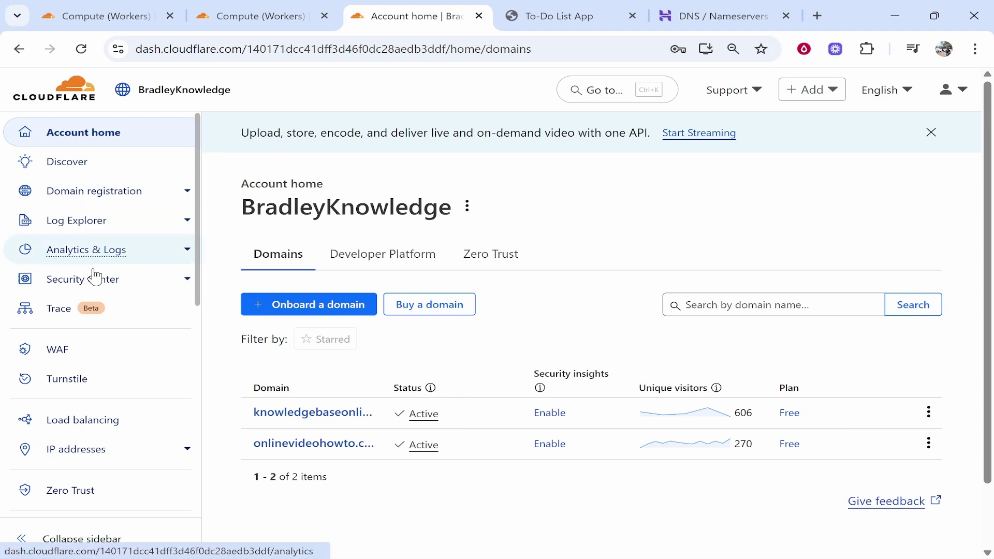
{"action": "scroll", "coordinate": [176, 398], "scroll_direction": "down", "scroll_amount": 3}
- Open the todovideo project's Custom domains tab under Compute (Workers) > Workers & Pages
{"action": "left_click", "coordinate": [184, 378]}
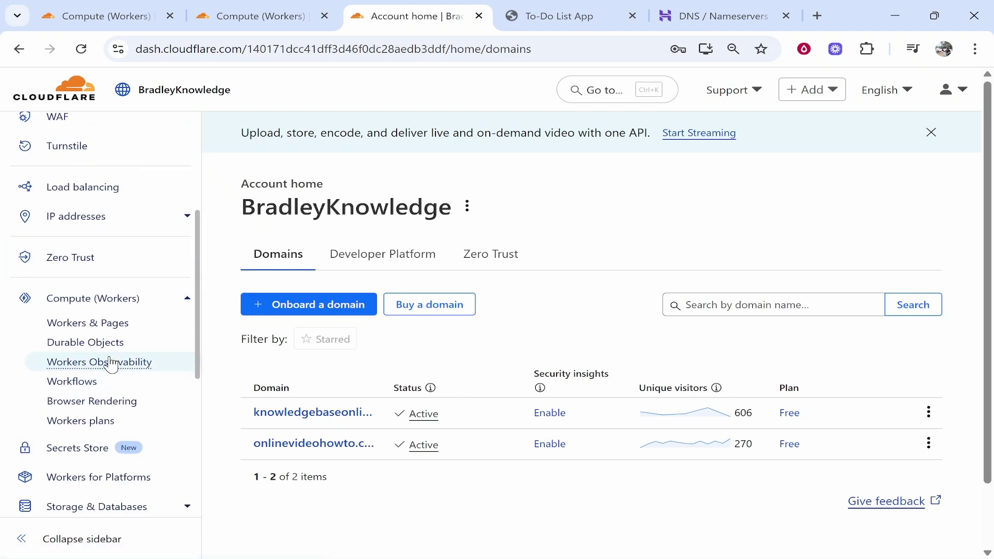
{"action": "left_click", "coordinate": [77, 329]}
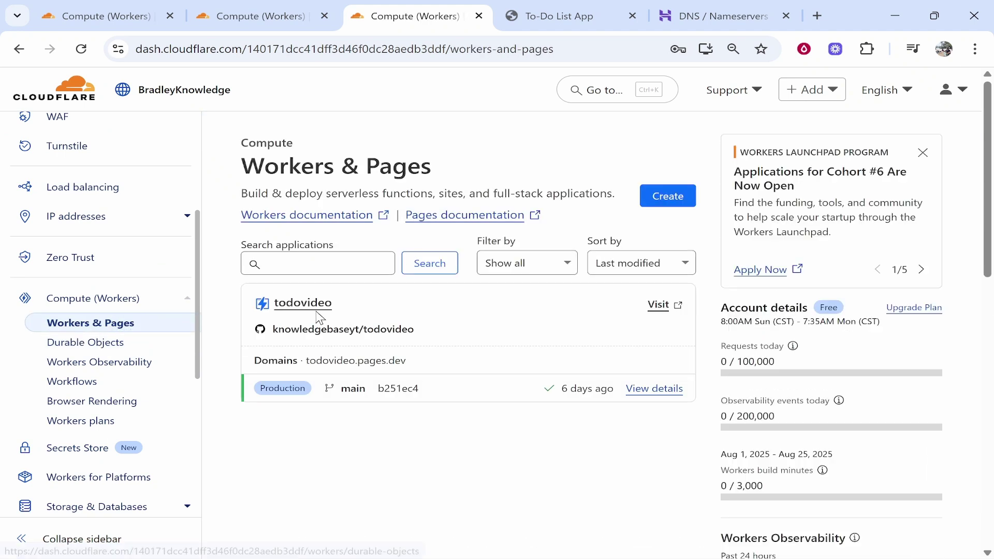
{"action": "left_click", "coordinate": [296, 314]}
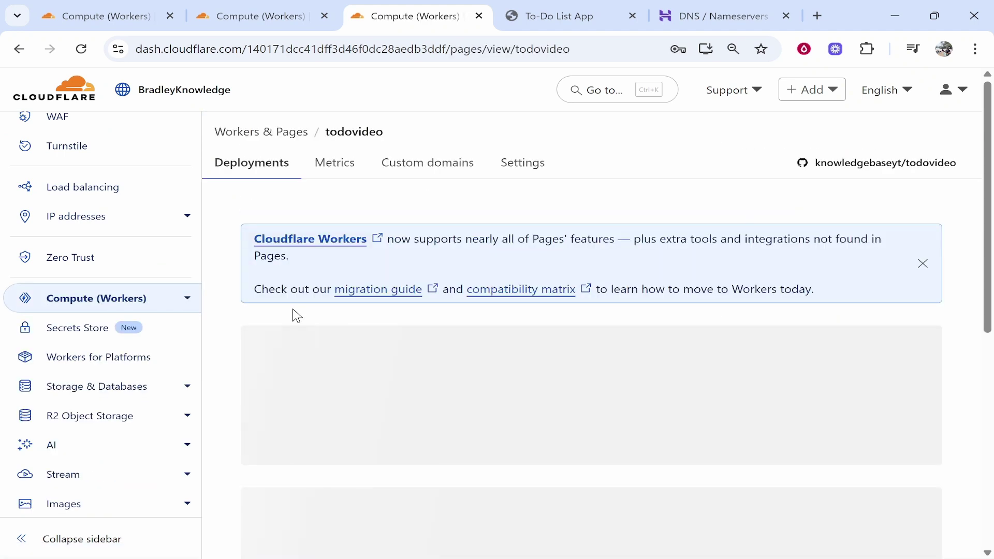
{"action": "left_click", "coordinate": [422, 172]}
{"action": "scroll", "coordinate": [471, 284], "scroll_direction": "down", "scroll_amount": 2}
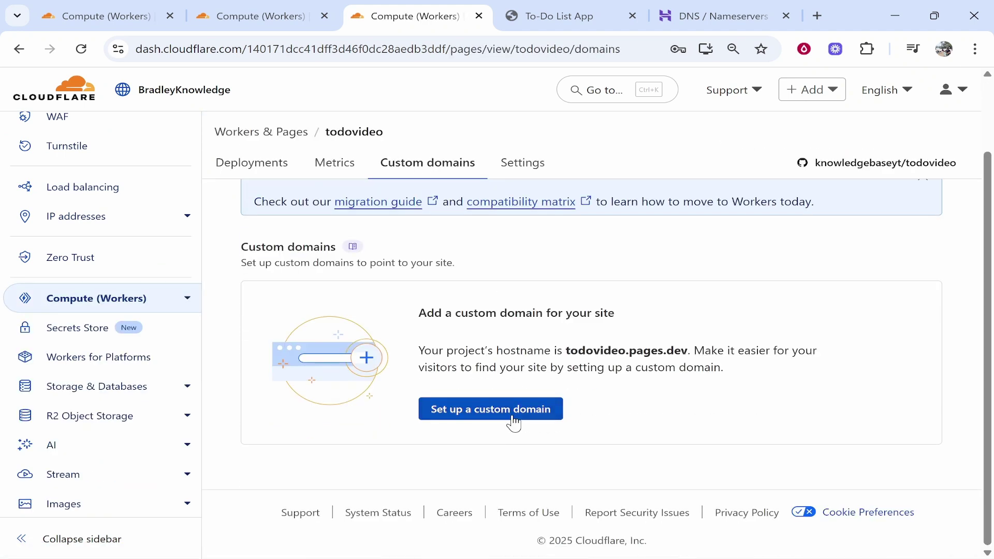
{"action": "left_click", "coordinate": [509, 413]}
{"action": "type", "text": "w"}
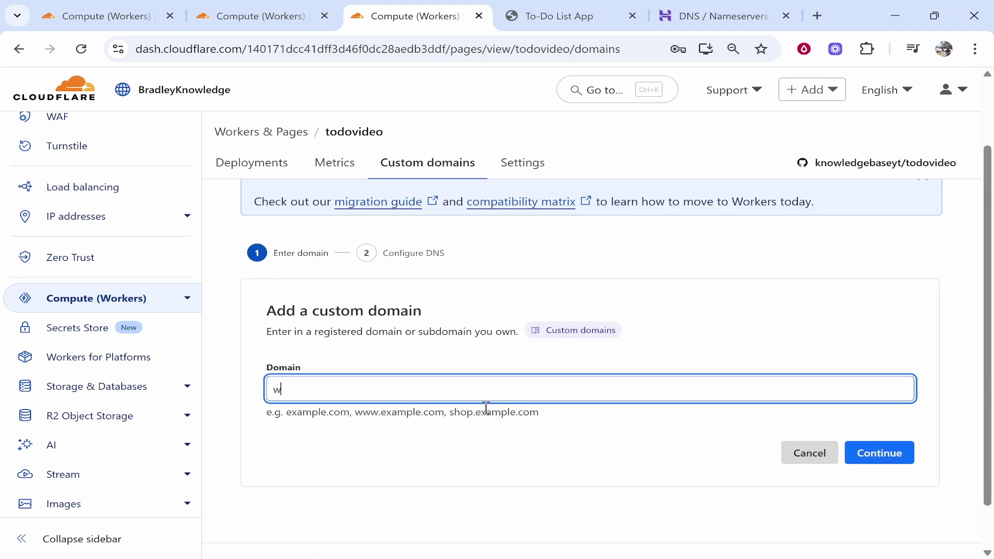
{"action": "type", "text": "ww."}
{"action": "key", "text": "ctrl+v"}
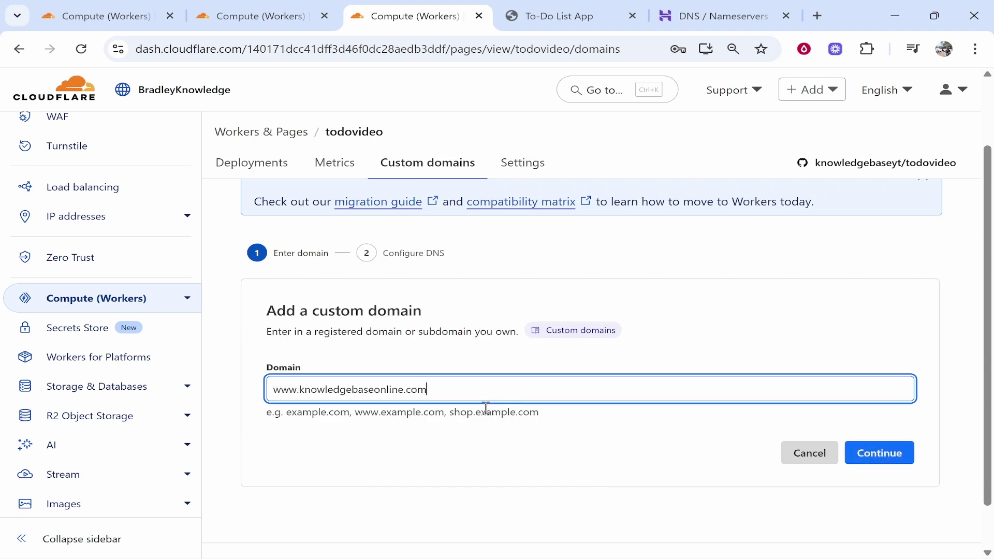
{"action": "left_click", "coordinate": [881, 462]}
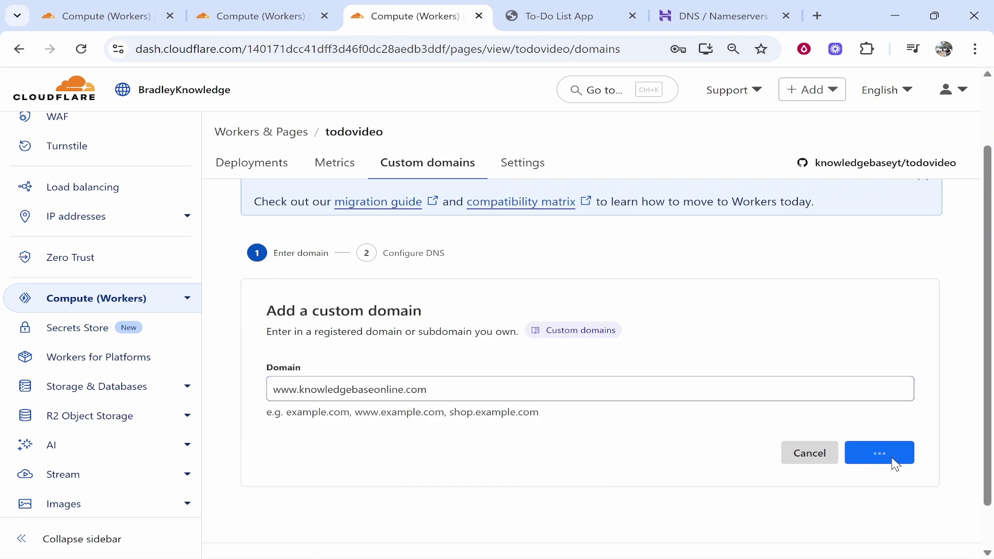
{"action": "scroll", "coordinate": [292, 301], "scroll_direction": "down", "scroll_amount": 2}
{"action": "triple_click", "coordinate": [498, 278]}
{"action": "left_click", "coordinate": [484, 274]}
{"action": "scroll", "coordinate": [487, 274], "scroll_direction": "down", "scroll_amount": 2}
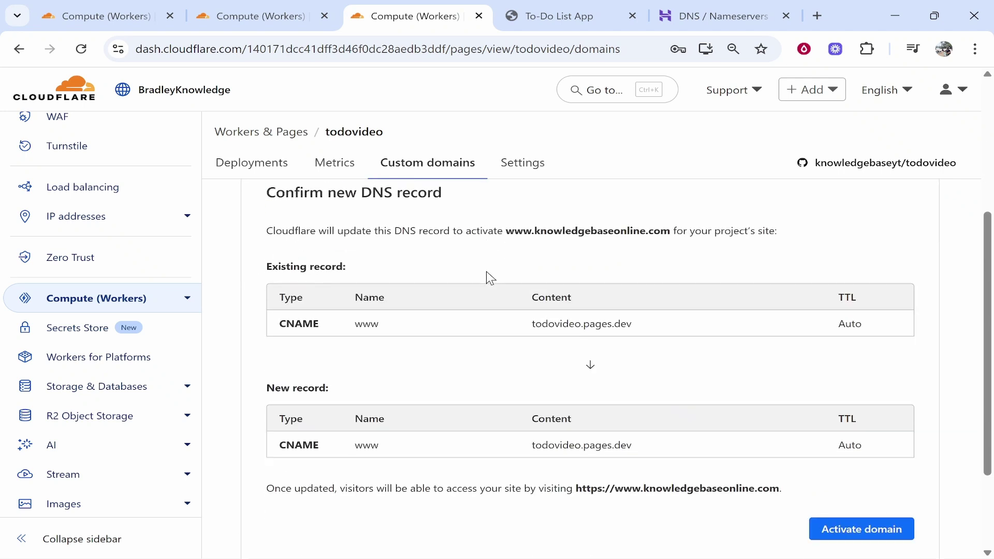
- Add knowledgebaseonline.com as a second custom domain for todovideo and activate it
{"action": "left_click", "coordinate": [862, 530]}
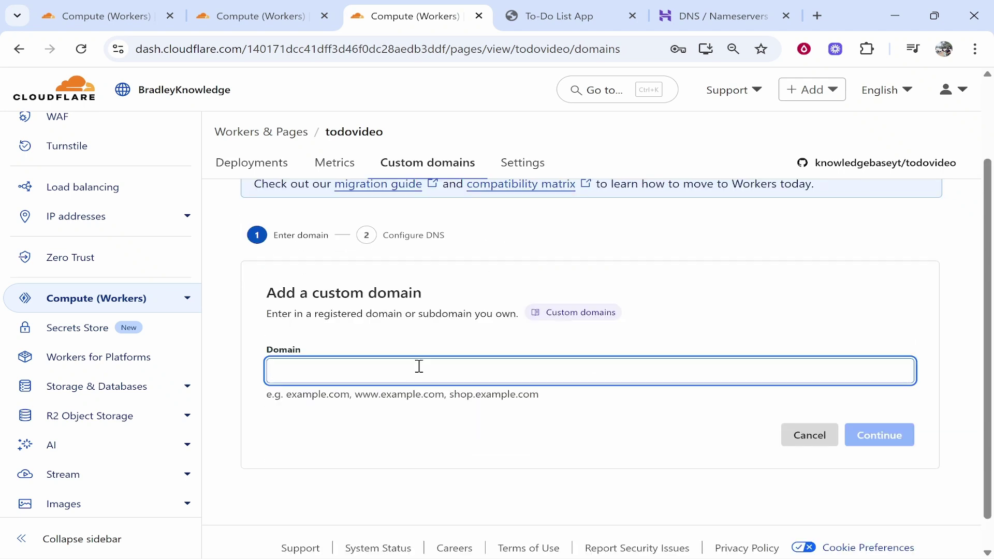
{"action": "key", "text": "ctrl+v"}
{"action": "left_click_drag", "start_coordinate": [272, 308], "coordinate": [450, 315]}
{"action": "left_click", "coordinate": [434, 308]}
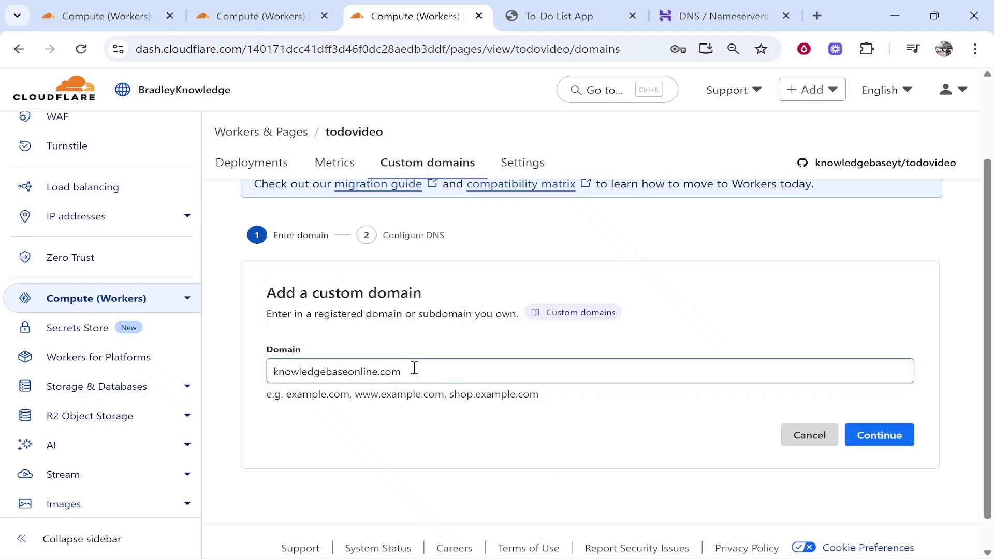
{"action": "scroll", "coordinate": [792, 405], "scroll_direction": "down", "scroll_amount": 1}
{"action": "left_click", "coordinate": [875, 407]}
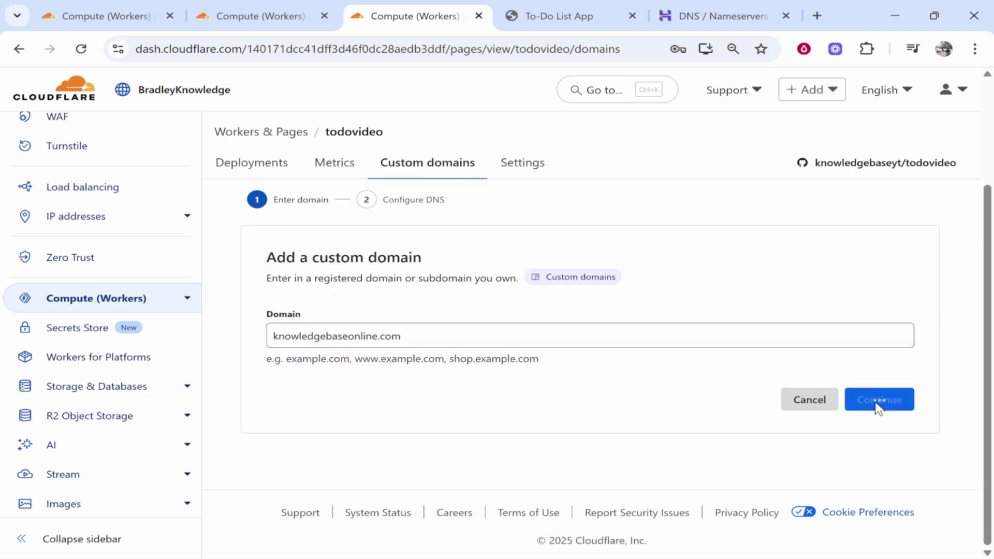
{"action": "scroll", "coordinate": [785, 401], "scroll_direction": "down", "scroll_amount": 3}
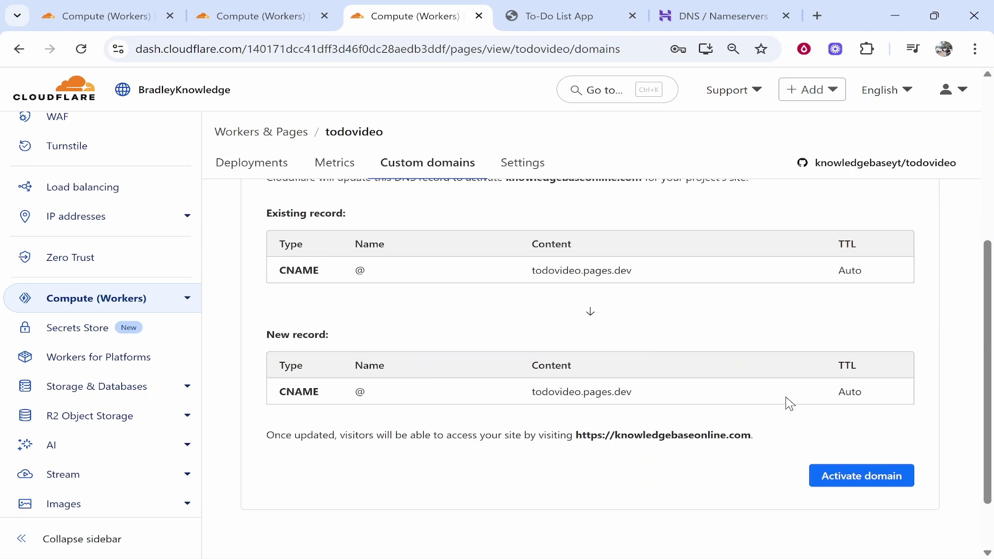
{"action": "left_click", "coordinate": [843, 481]}
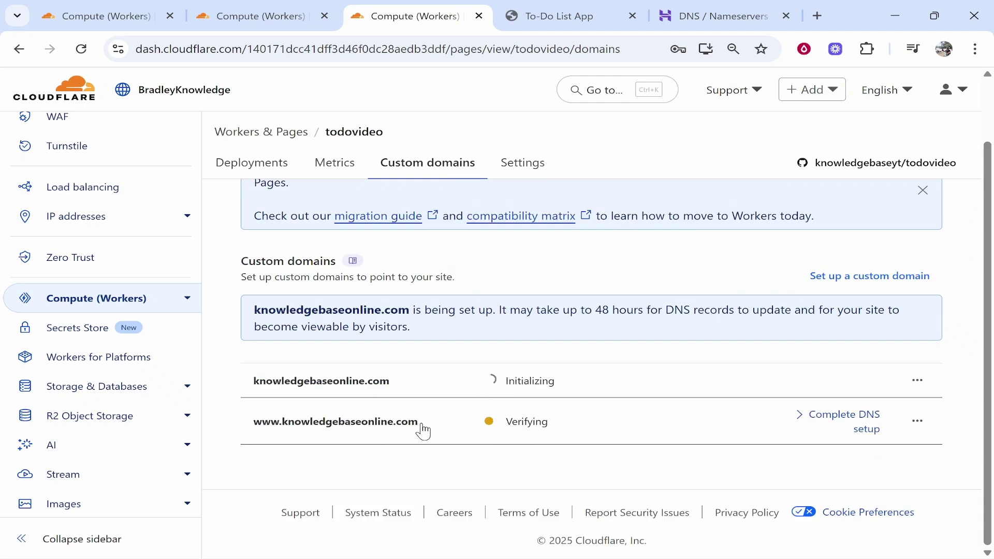
{"action": "left_click_drag", "start_coordinate": [428, 432], "coordinate": [249, 437]}
{"action": "right_click", "coordinate": [283, 425]}
{"action": "left_click", "coordinate": [310, 209]}
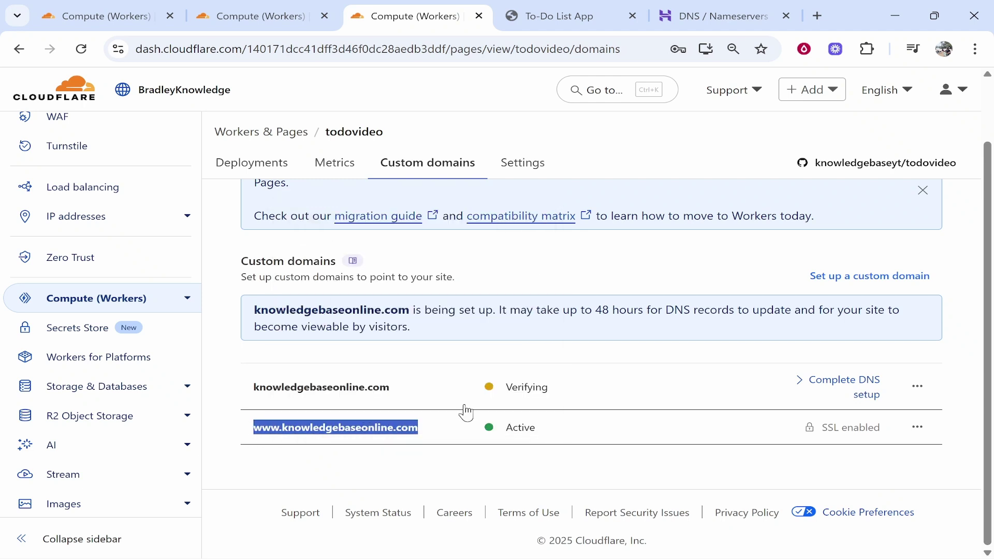
{"action": "left_click", "coordinate": [975, 49]}
{"action": "left_click", "coordinate": [840, 127]}
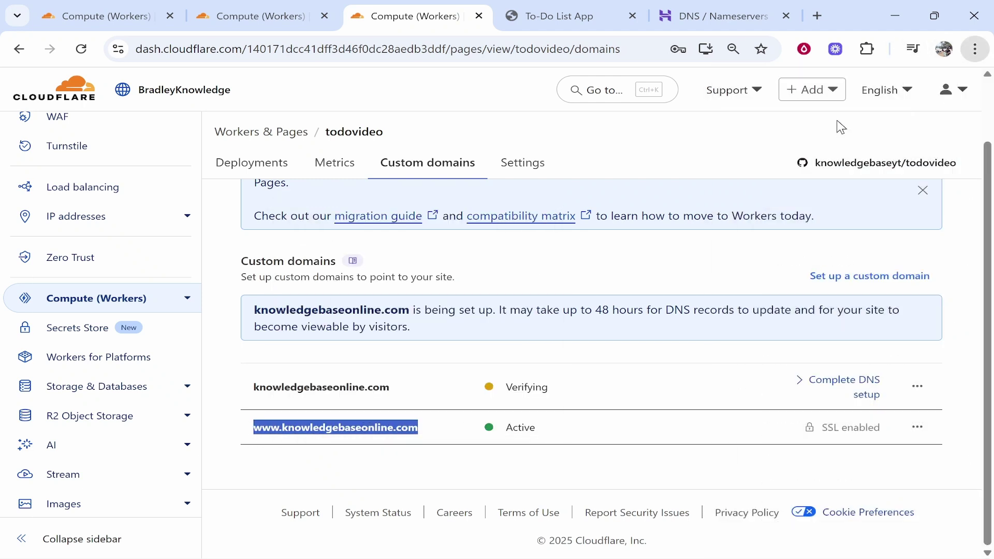
{"action": "key", "text": "ctrl+v"}
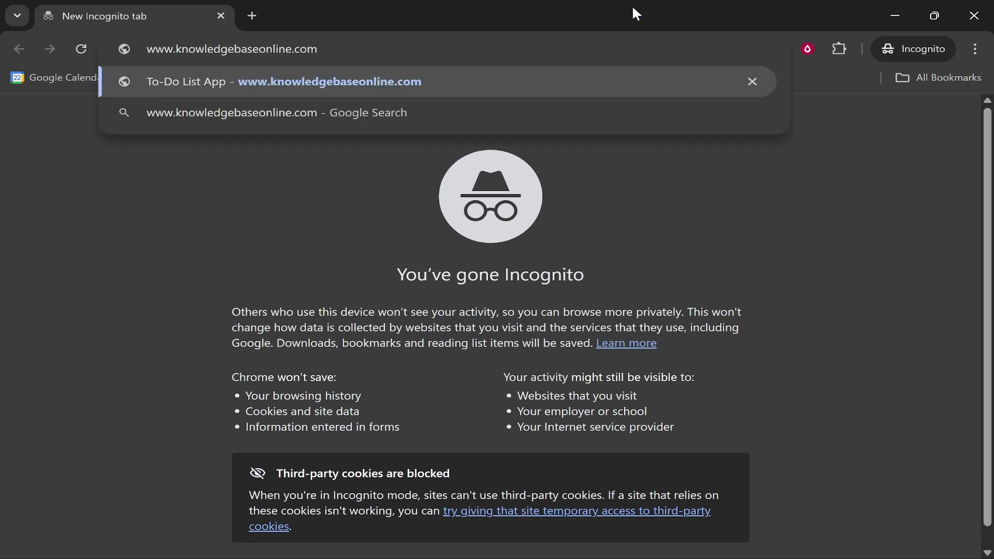
{"action": "key", "text": "Return"}
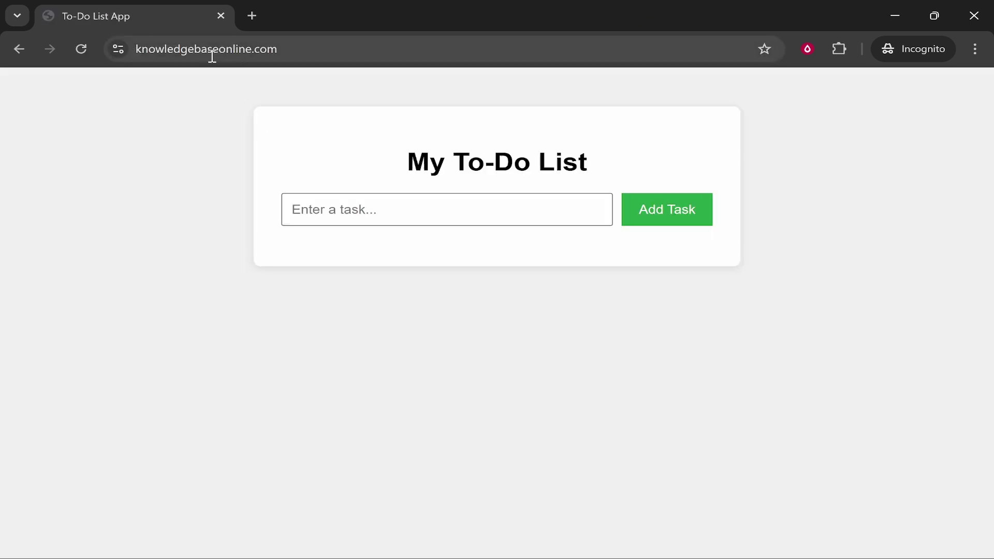
{"action": "left_click", "coordinate": [891, 14]}
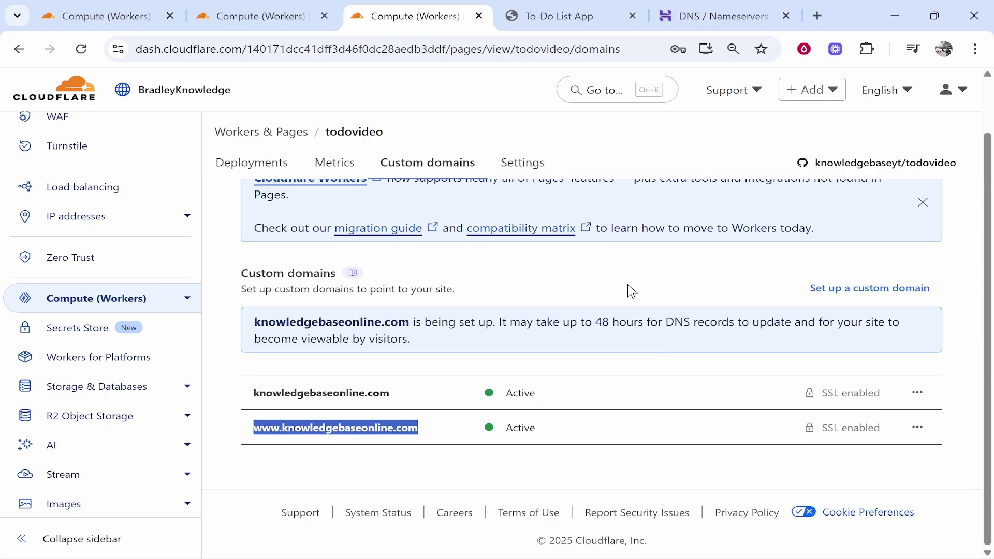
- Load knowledgebaseonline.com in another Incognito window, then close that window
{"action": "left_click_drag", "start_coordinate": [578, 322], "coordinate": [646, 322]}
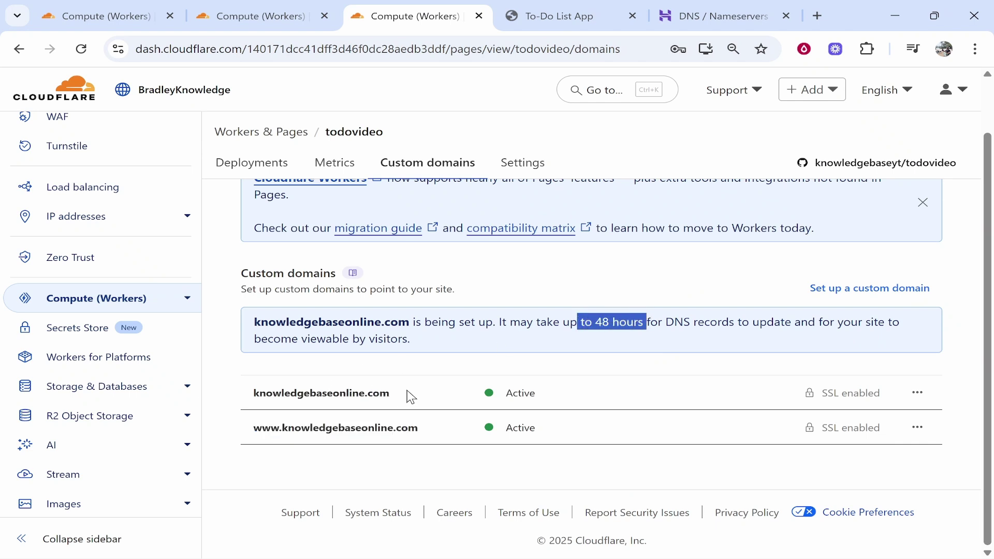
{"action": "left_click_drag", "start_coordinate": [407, 394], "coordinate": [248, 399]}
{"action": "left_click", "coordinate": [975, 49]}
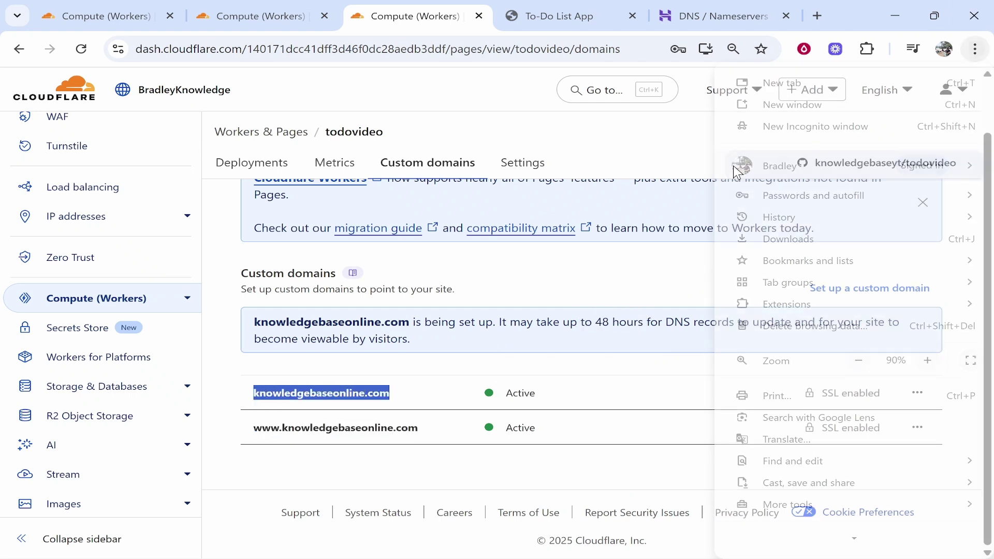
{"action": "left_click", "coordinate": [812, 126]}
{"action": "key", "text": "ctrl+v"}
{"action": "key", "text": "Return"}
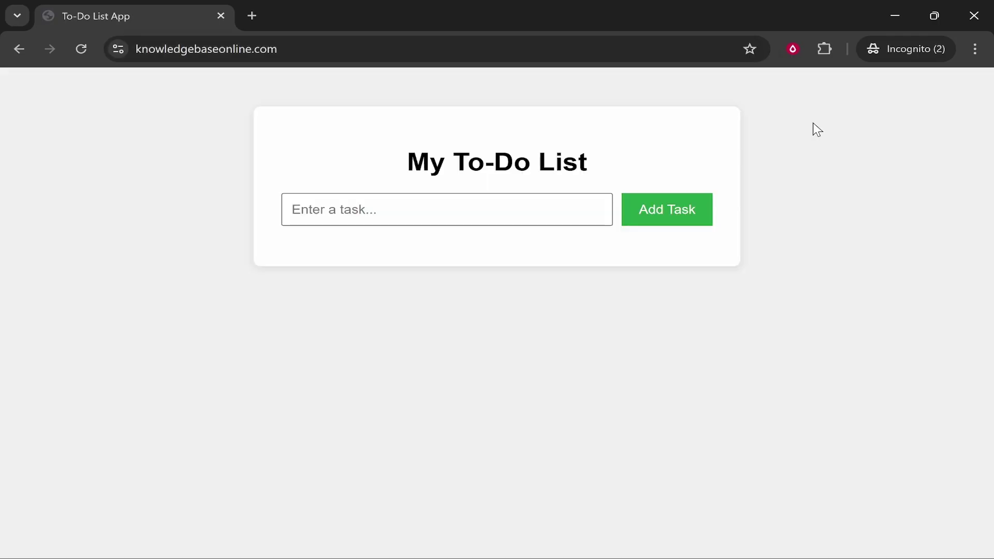
{"action": "left_click", "coordinate": [972, 9]}
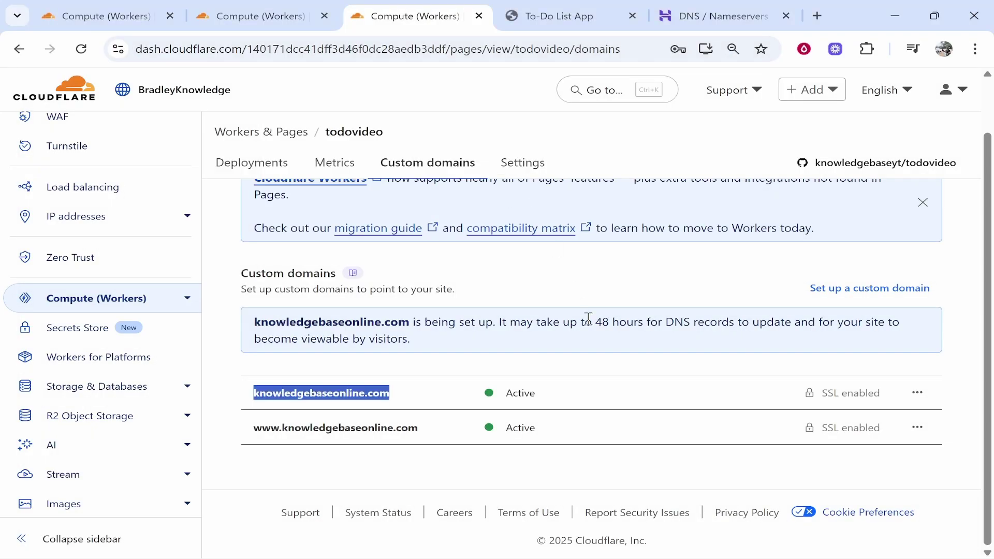
{"action": "left_click", "coordinate": [585, 298]}
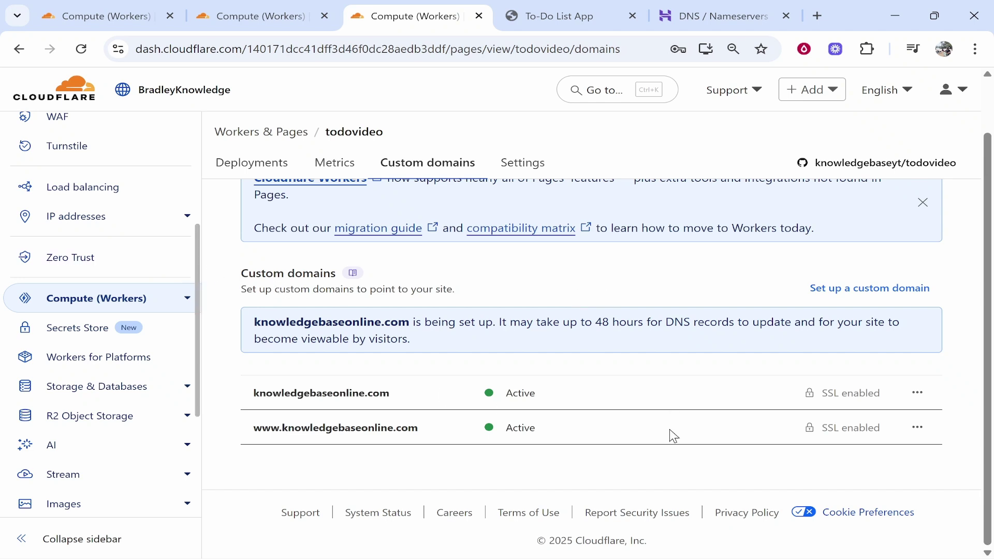
{"action": "double_click", "coordinate": [239, 400]}
{"action": "left_click", "coordinate": [428, 366]}
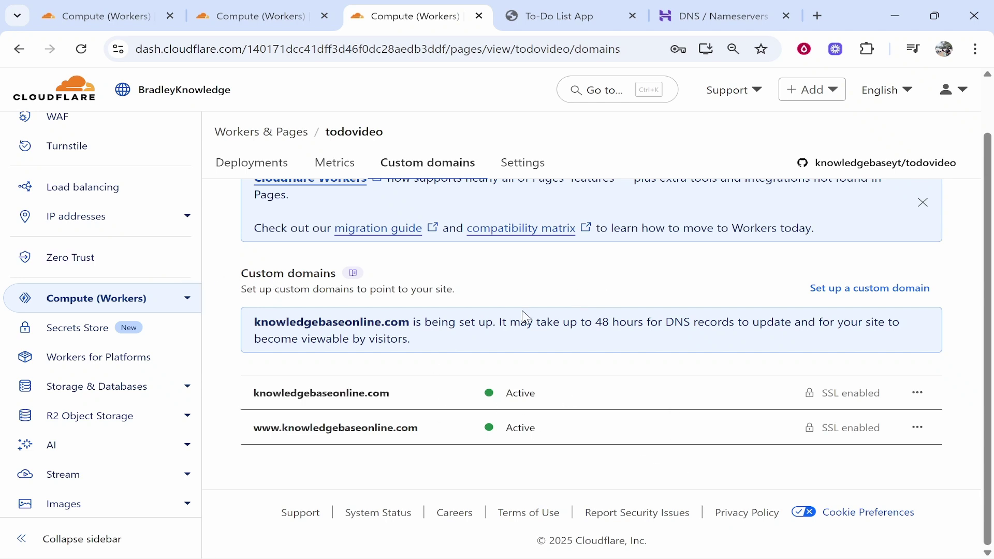